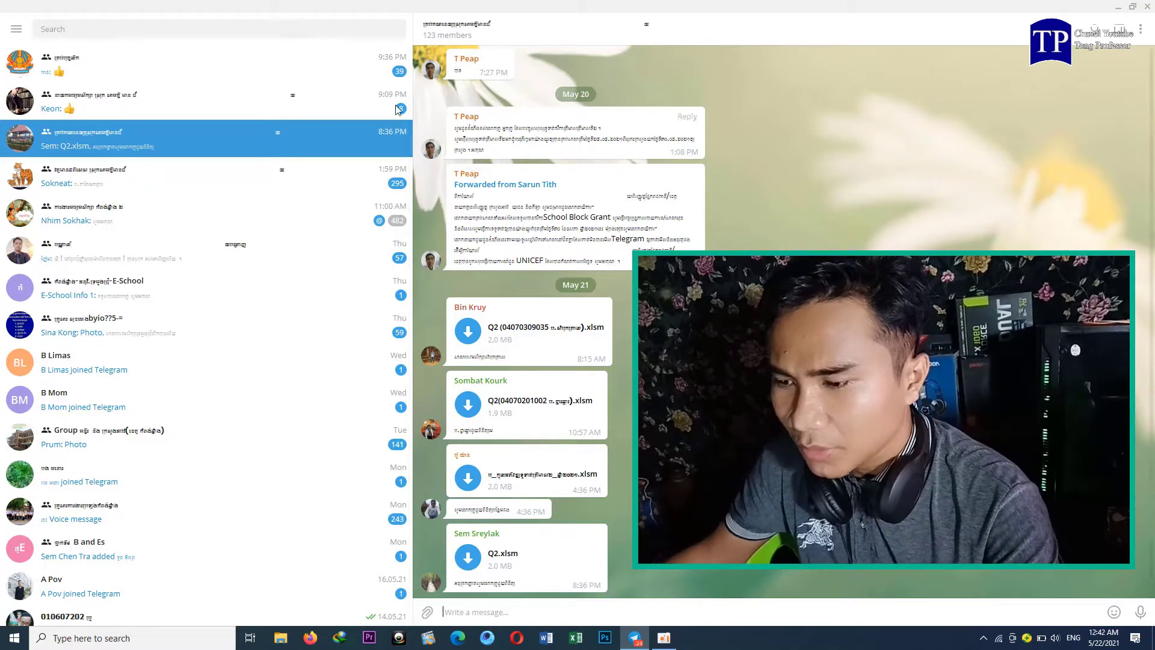
Set the default interface scale to 150%, restart to apply it, and close the settings.
left_click(17, 29)
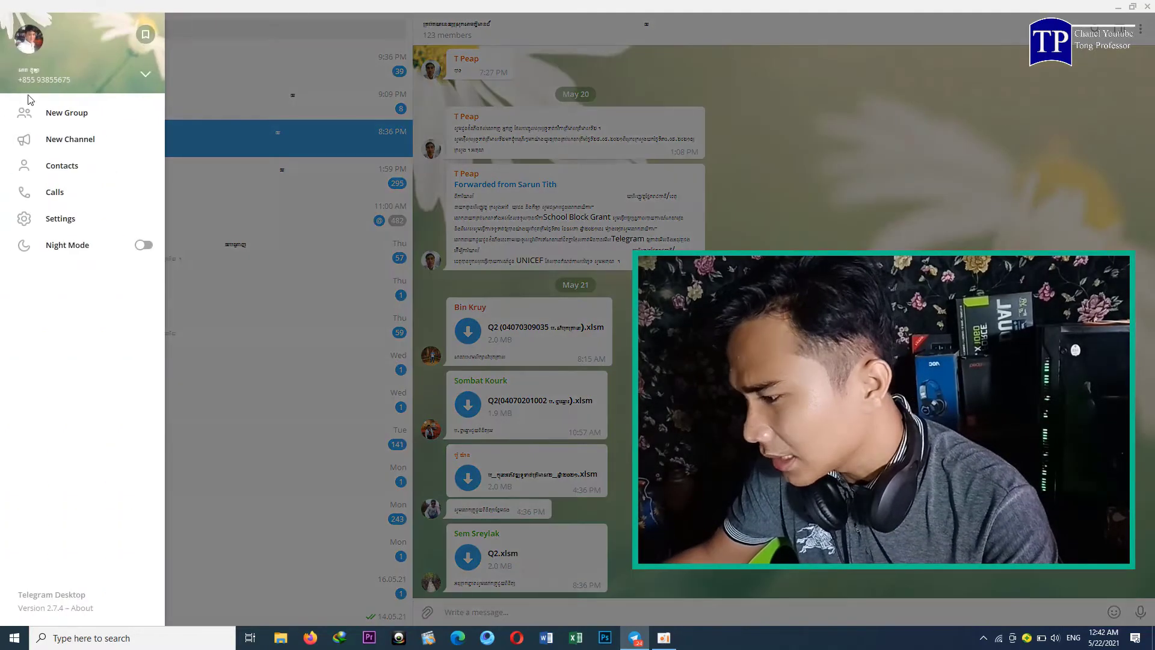
left_click(59, 220)
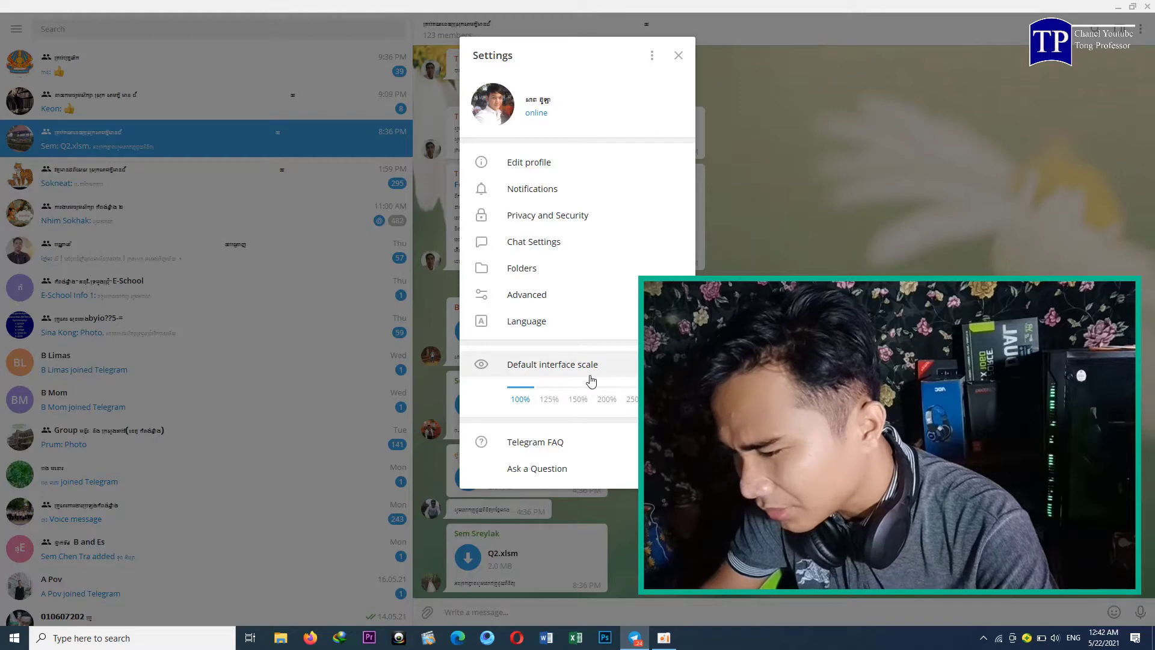
left_click(563, 397)
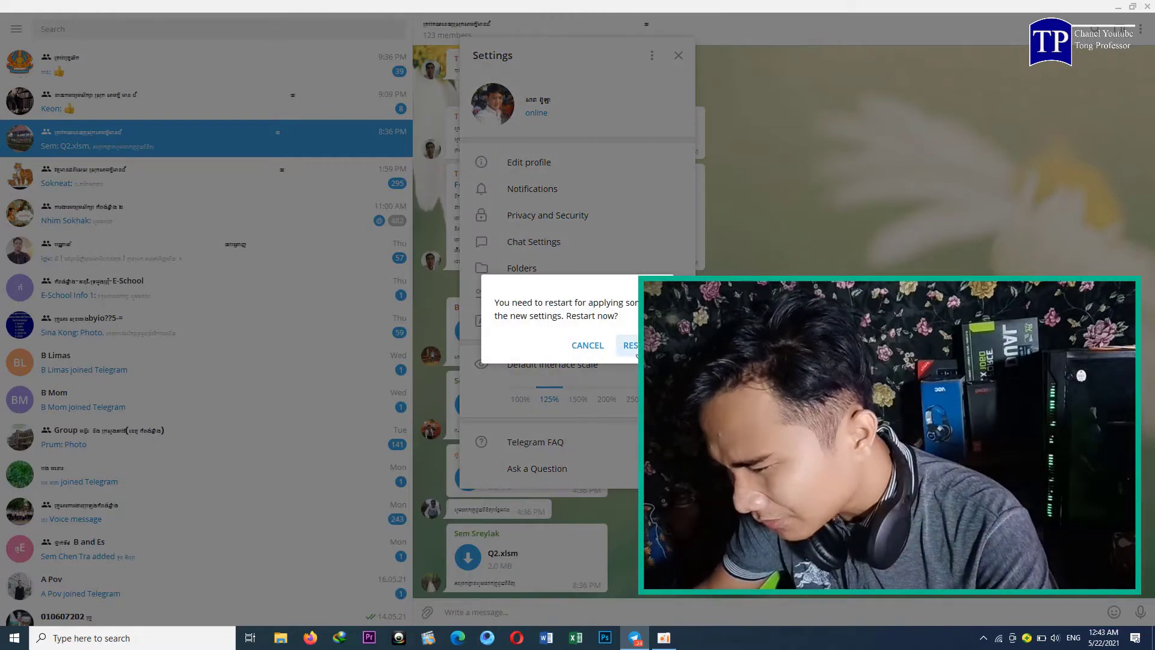
left_click(591, 348)
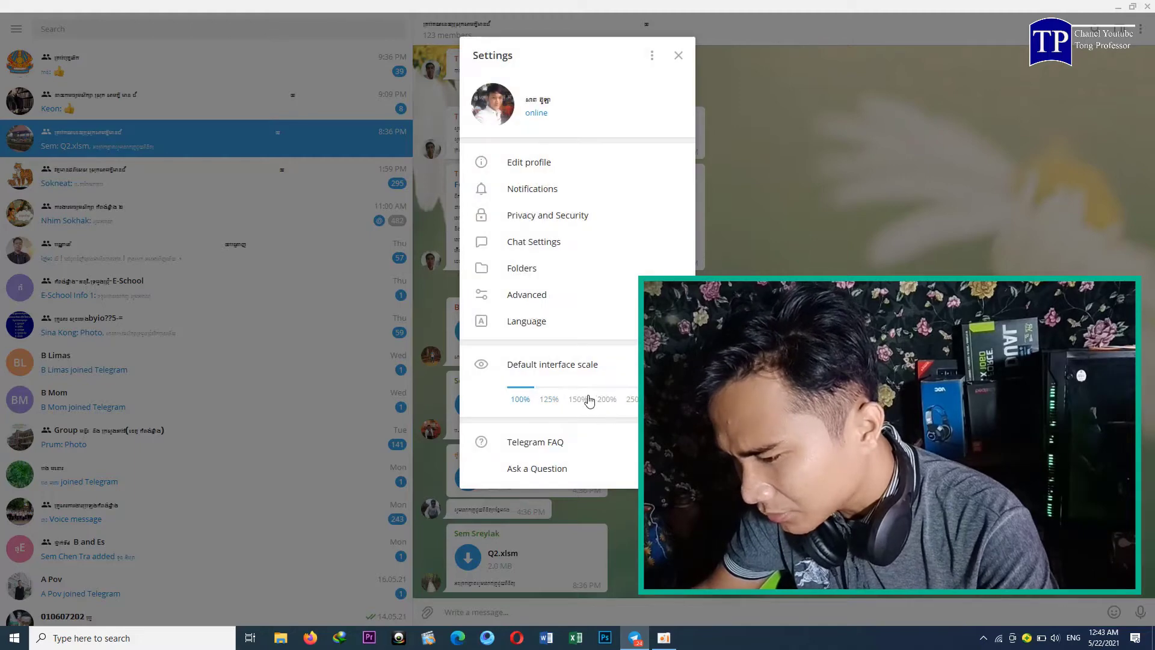
left_click(589, 400)
left_click(626, 345)
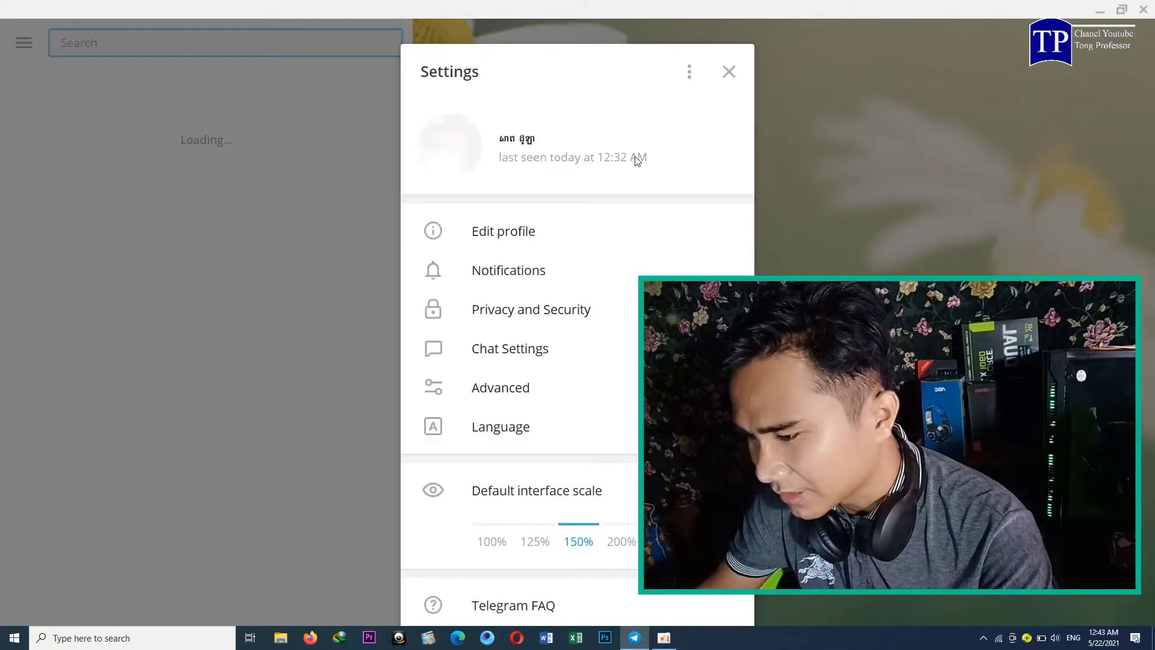
left_click(730, 71)
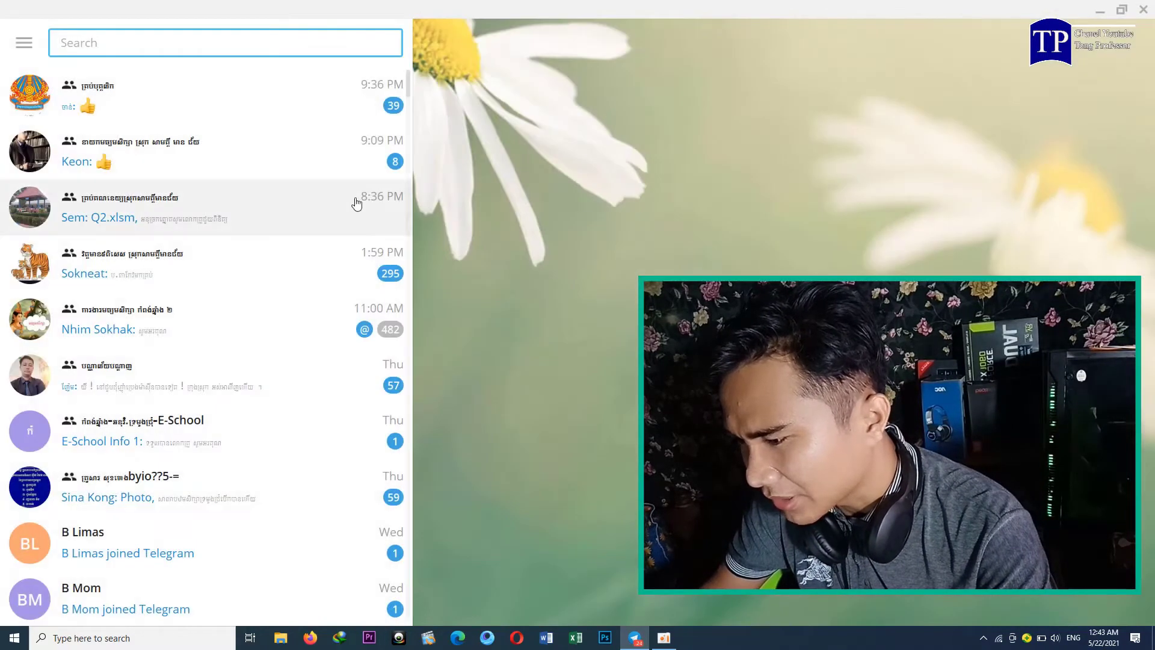
Open the group chat with 26 members to examine its text, close the messenger window and refresh the desktop.
left_click(192, 150)
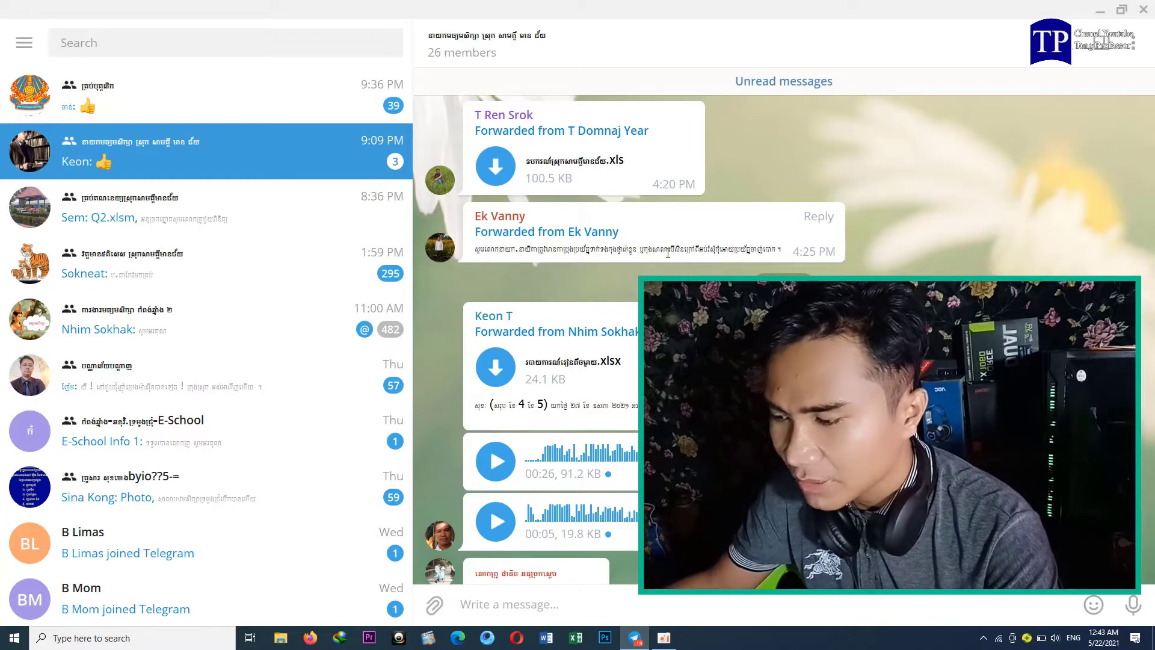
left_click(1143, 10)
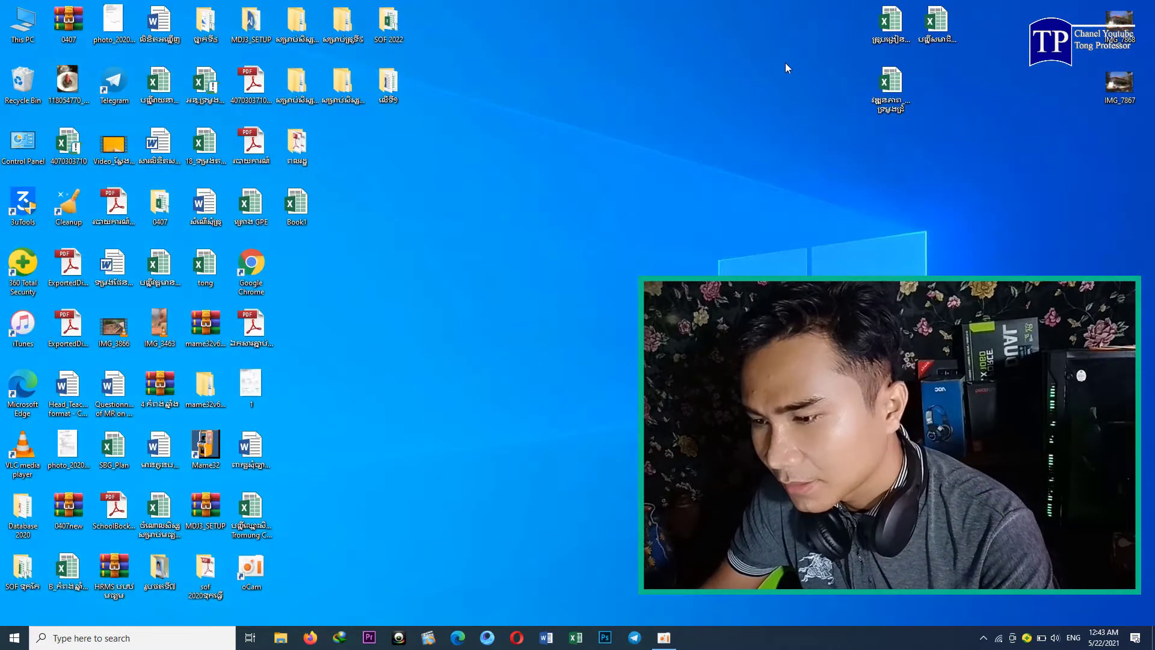
right_click(580, 93)
left_click(590, 130)
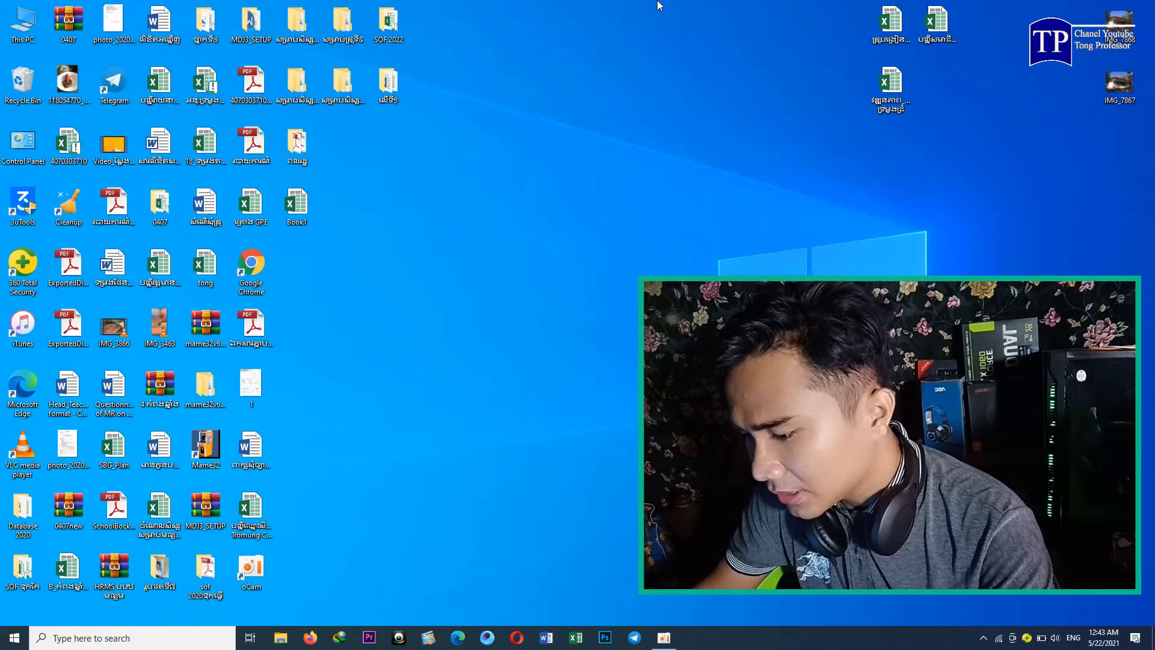
Reopen Telegram, set the default interface scale to 100%, restart to apply it, and close the settings.
left_click(634, 638)
left_click(23, 41)
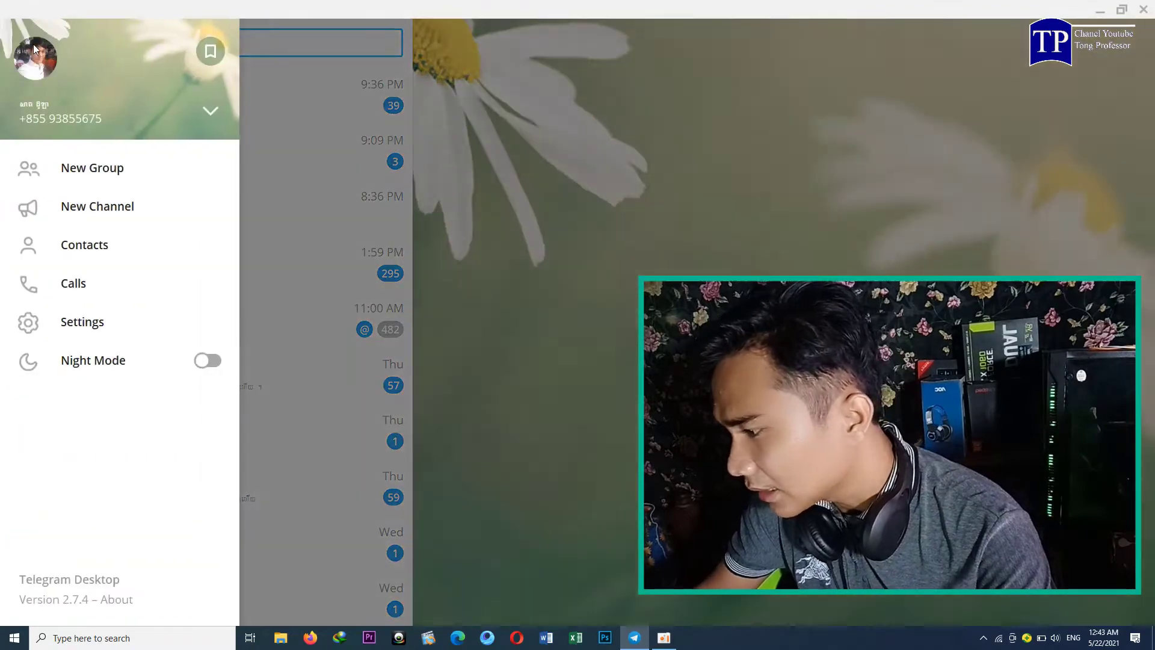
left_click(121, 328)
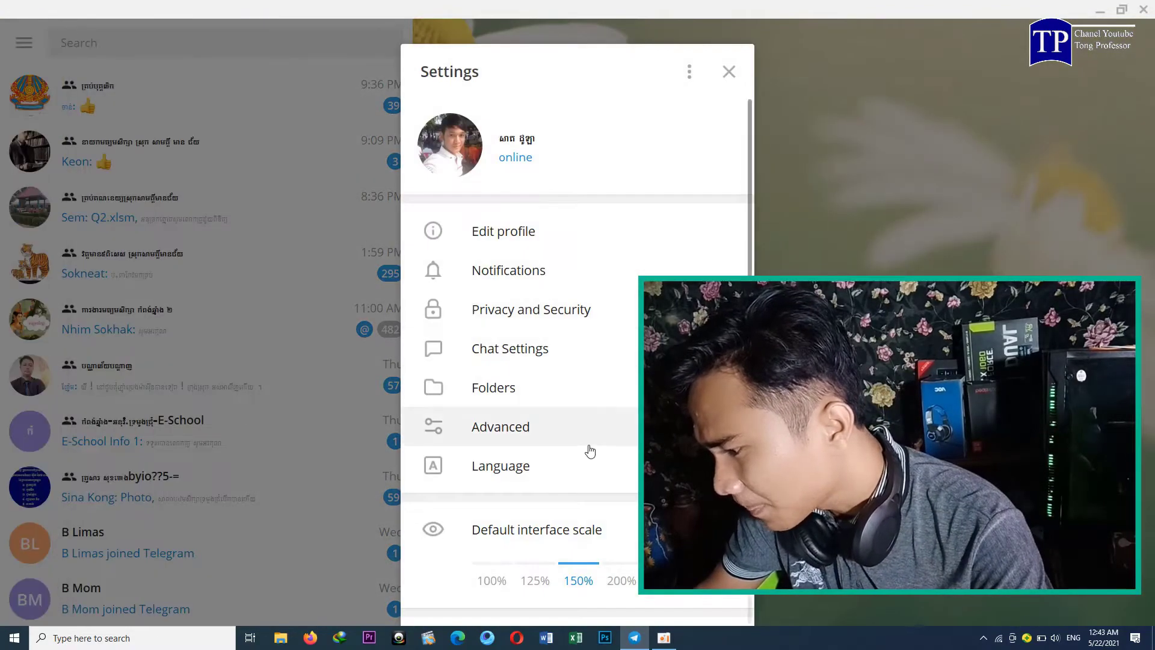
scroll(591, 451, "down", 2)
left_click(490, 468)
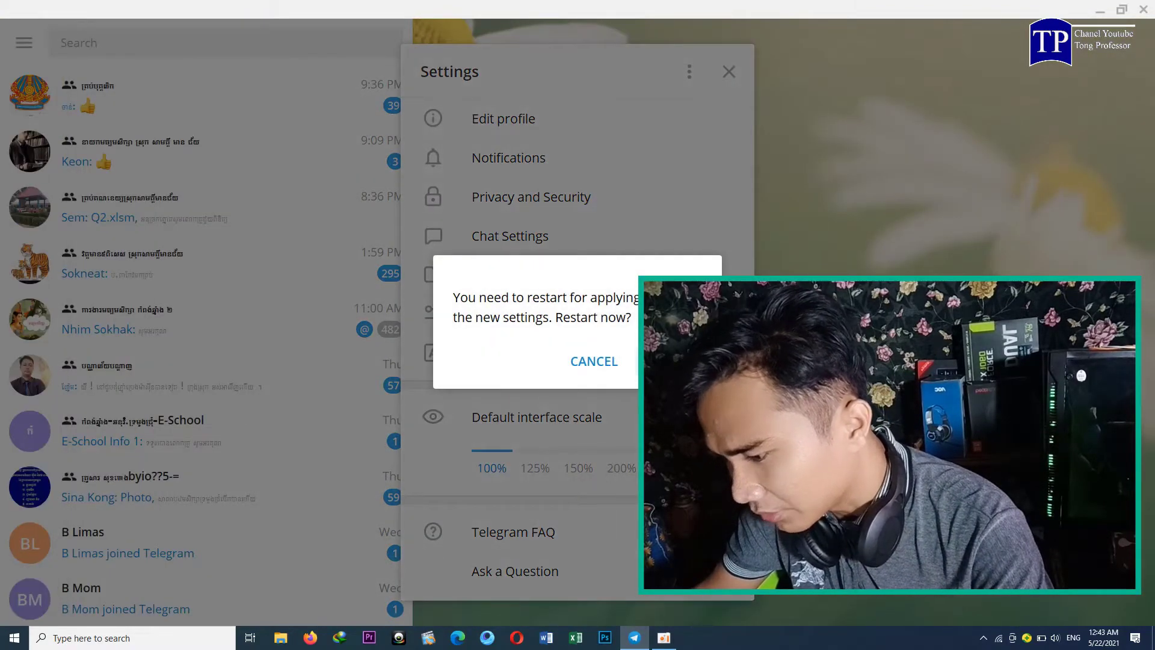
key("Return")
right_click(536, 162)
left_click(581, 197)
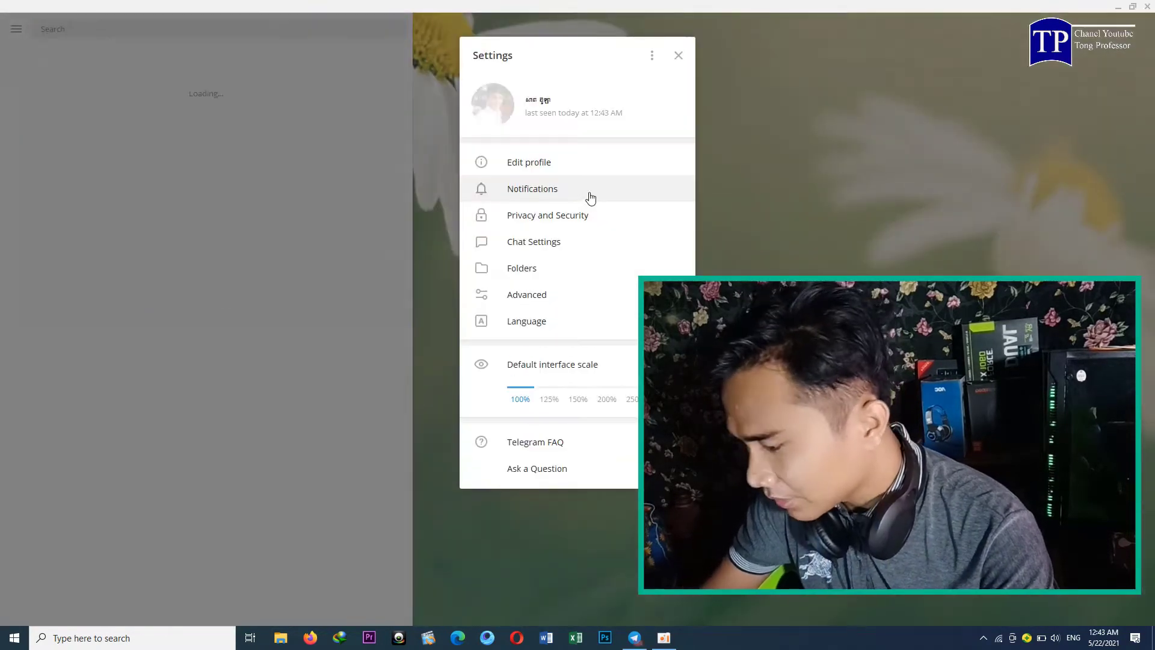
left_click(681, 57)
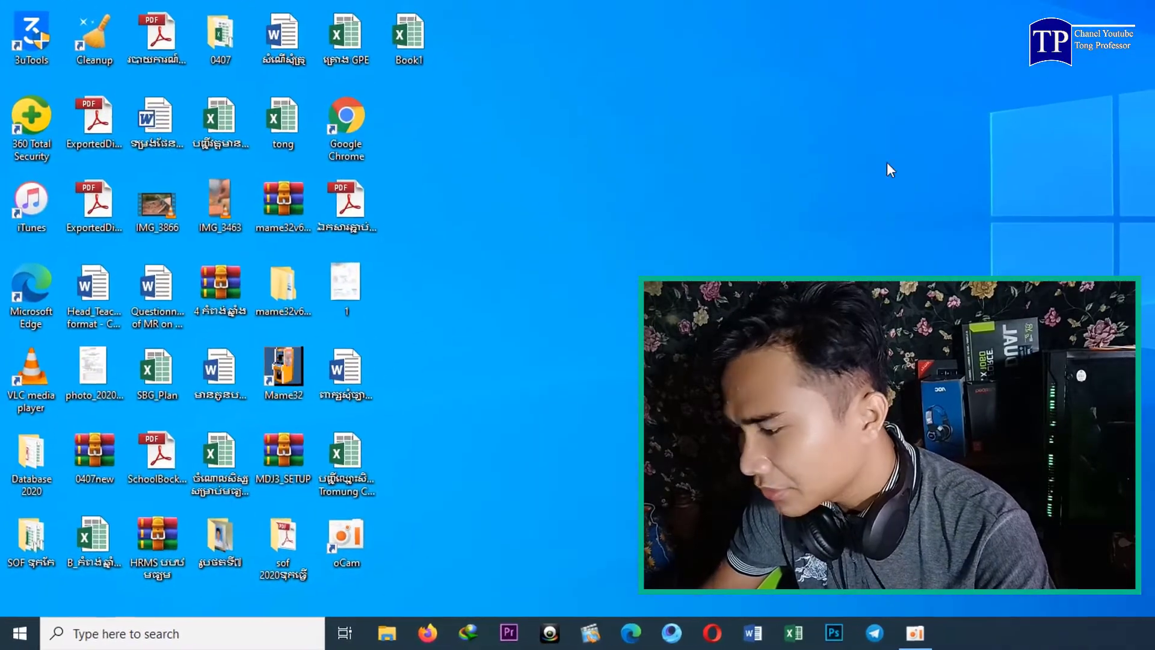
Search Windows for regedit and open the Registry Editor.
left_click(135, 630)
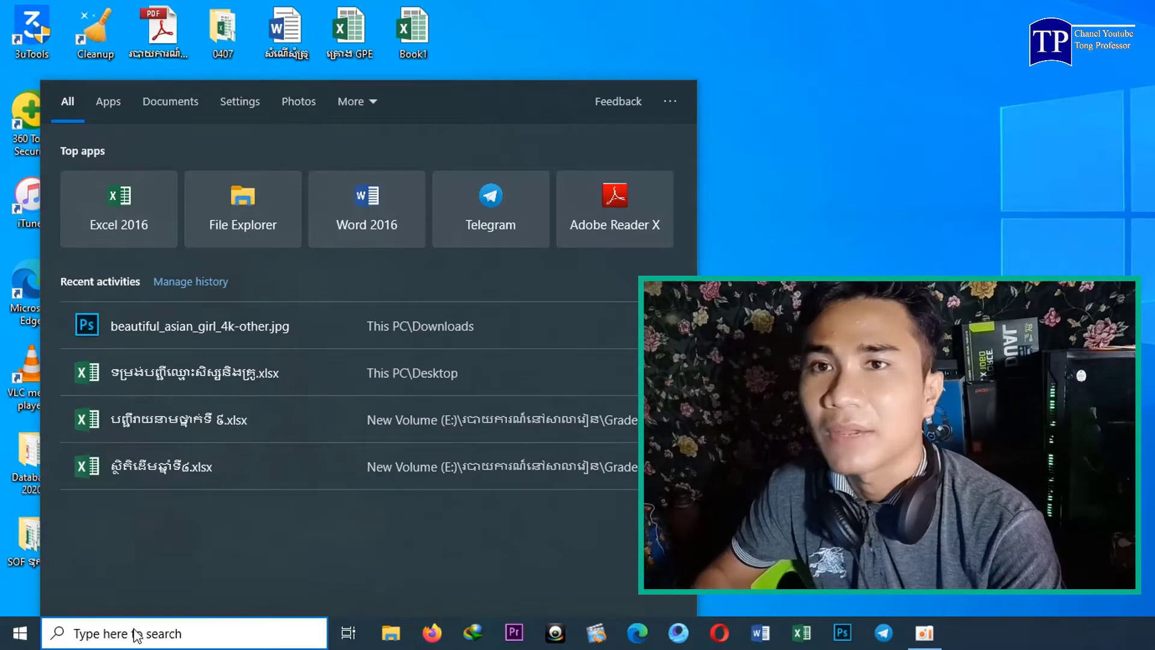
type("reget")
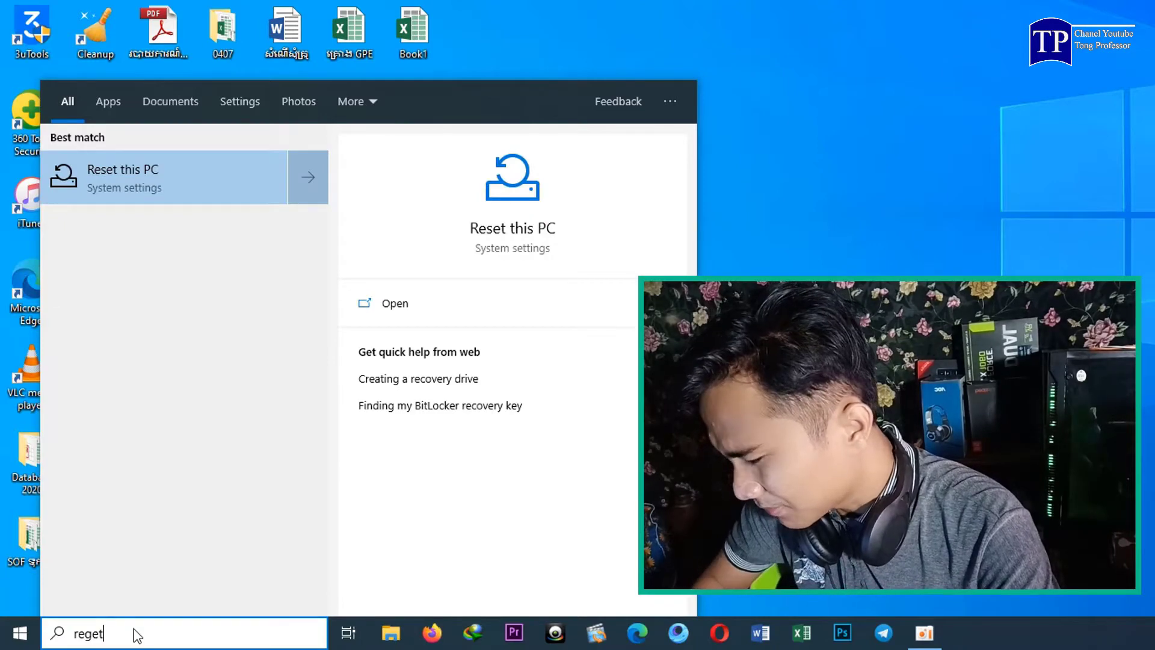
key("BackSpace")
type("di")
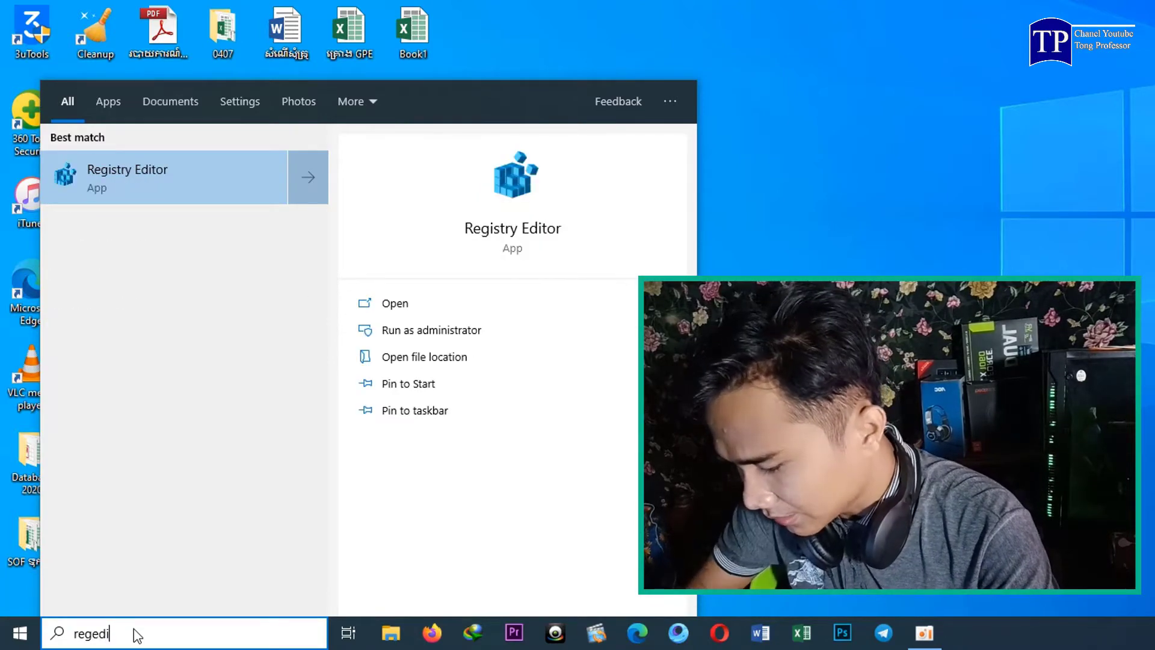
left_click_drag(131, 637, 57, 637)
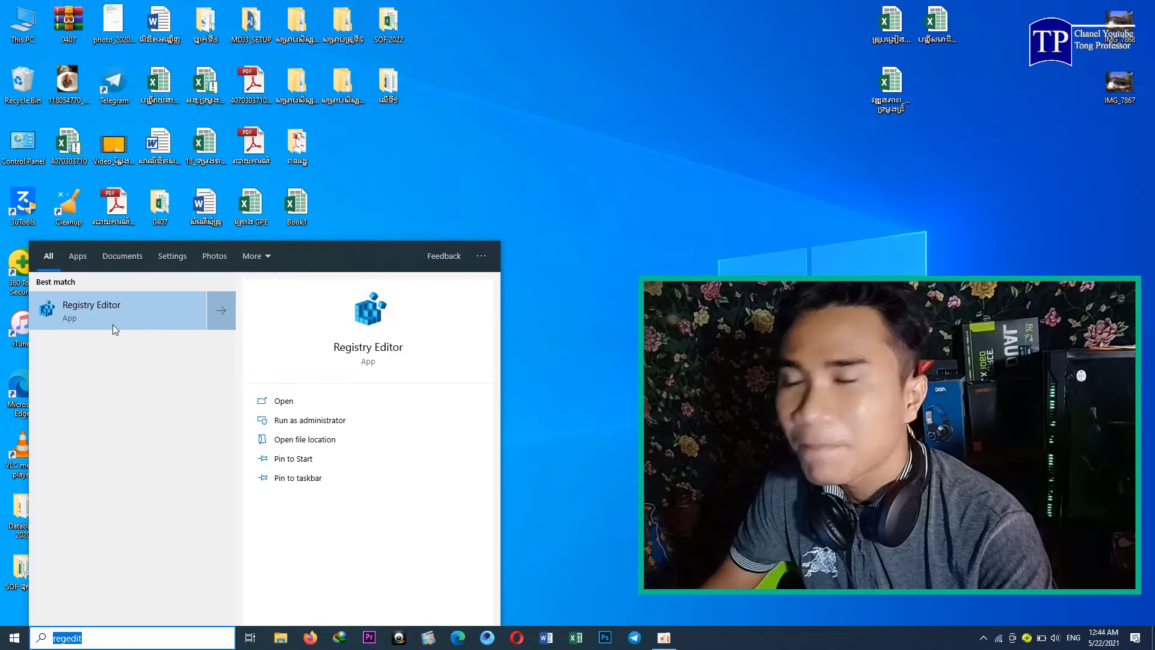
left_click(100, 319)
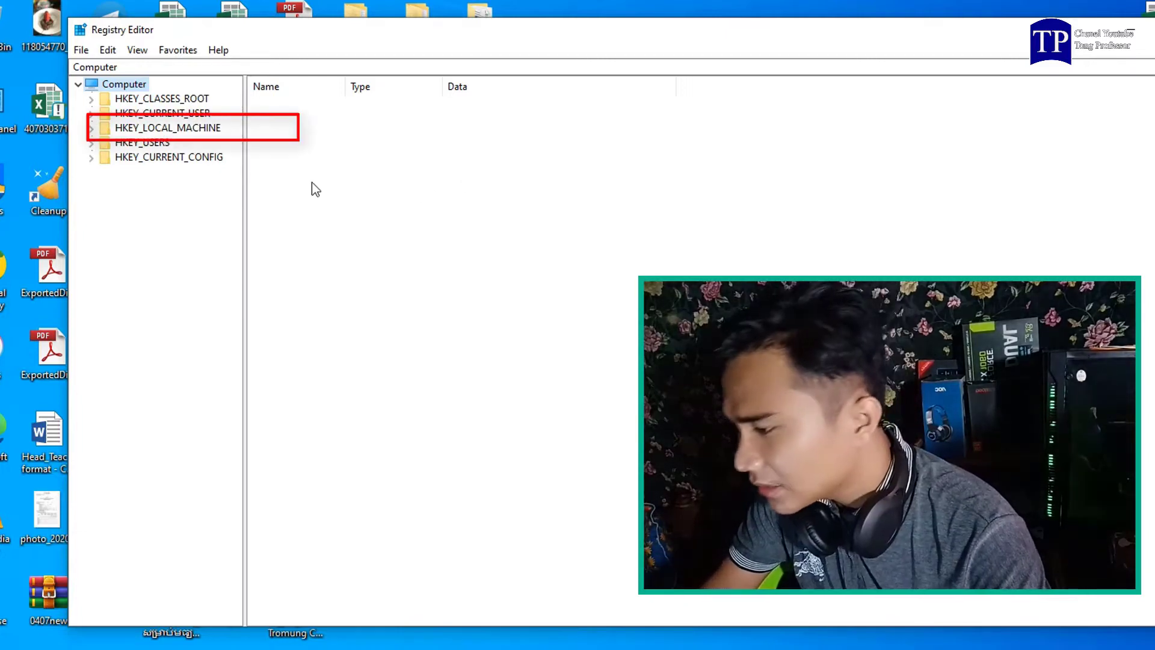
Expand HKEY_LOCAL_MACHINE, its SOFTWARE key, and the Microsoft key inside it.
double_click(181, 128)
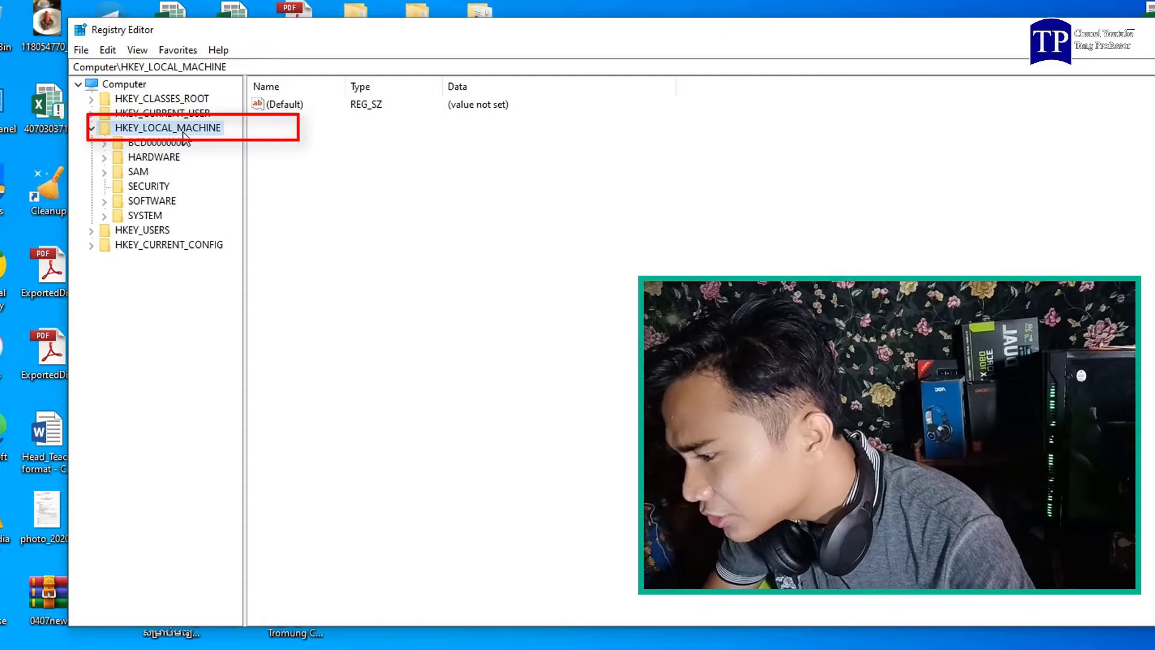
left_click(151, 202)
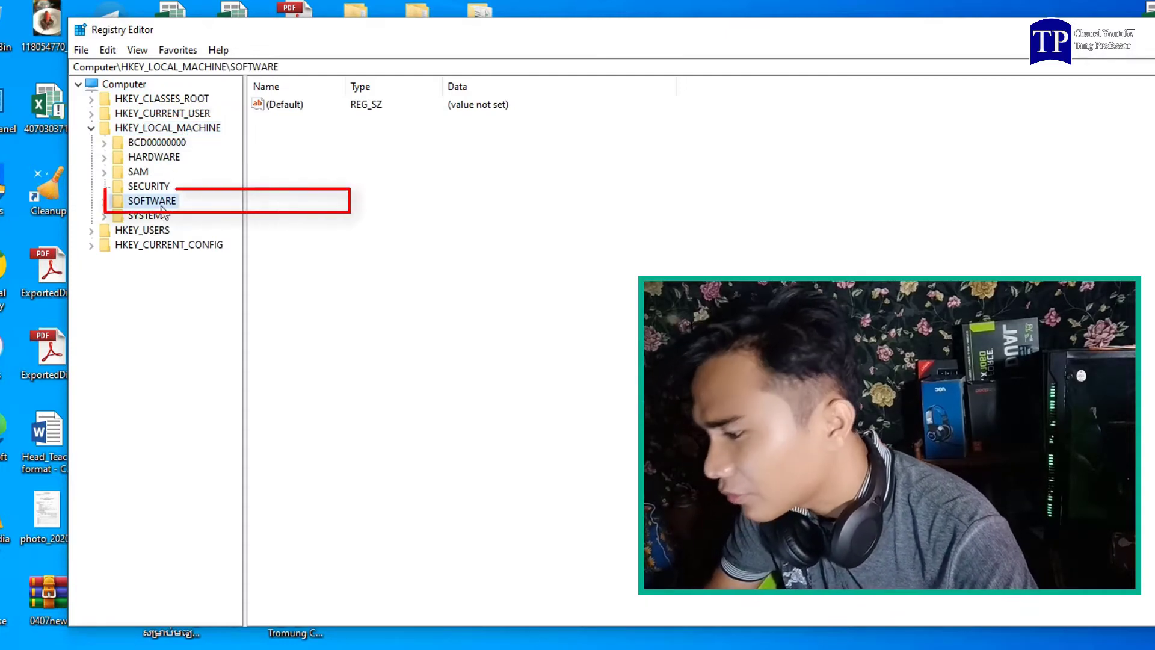
double_click(149, 206)
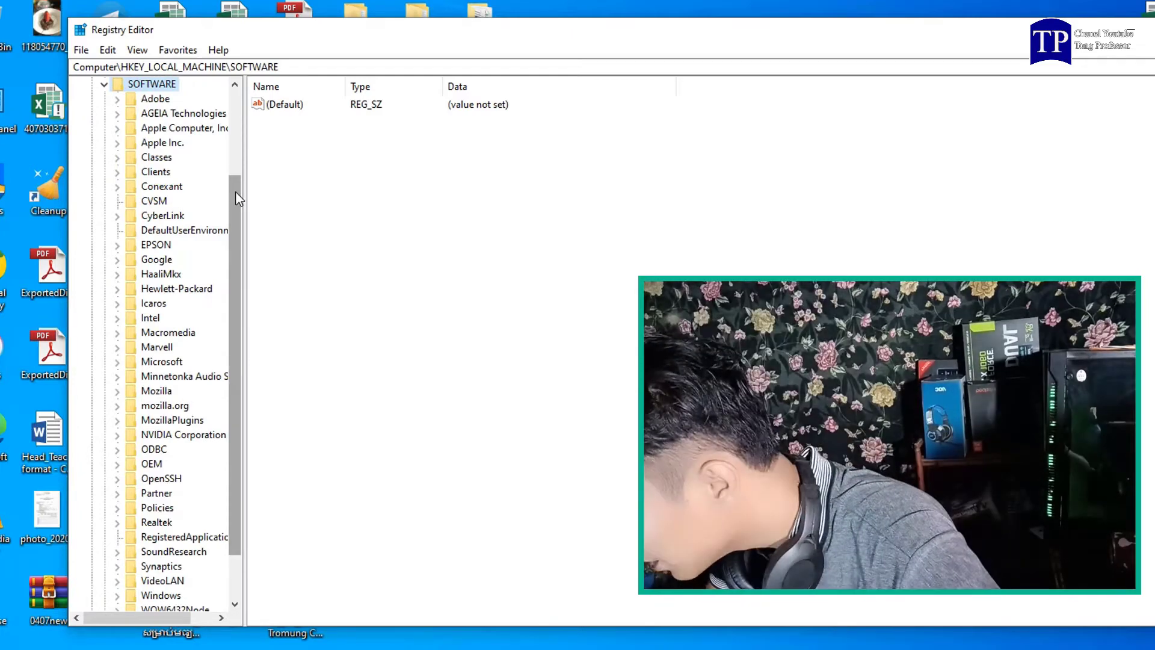
left_click_drag(237, 198, 226, 240)
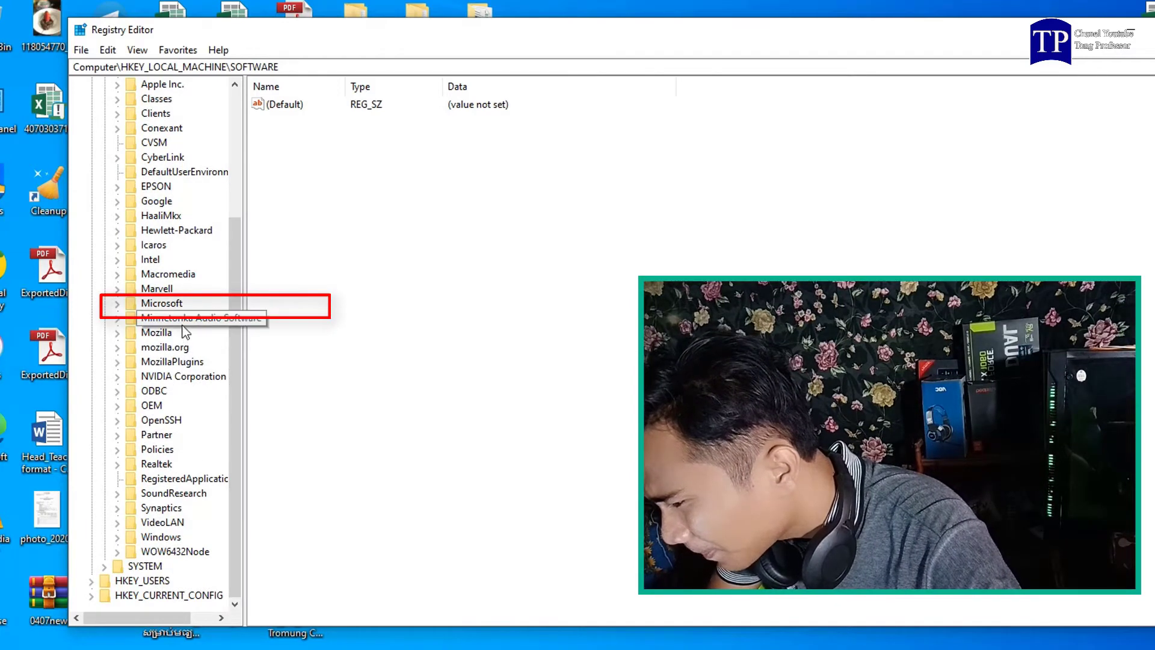
left_click(183, 305)
double_click(170, 306)
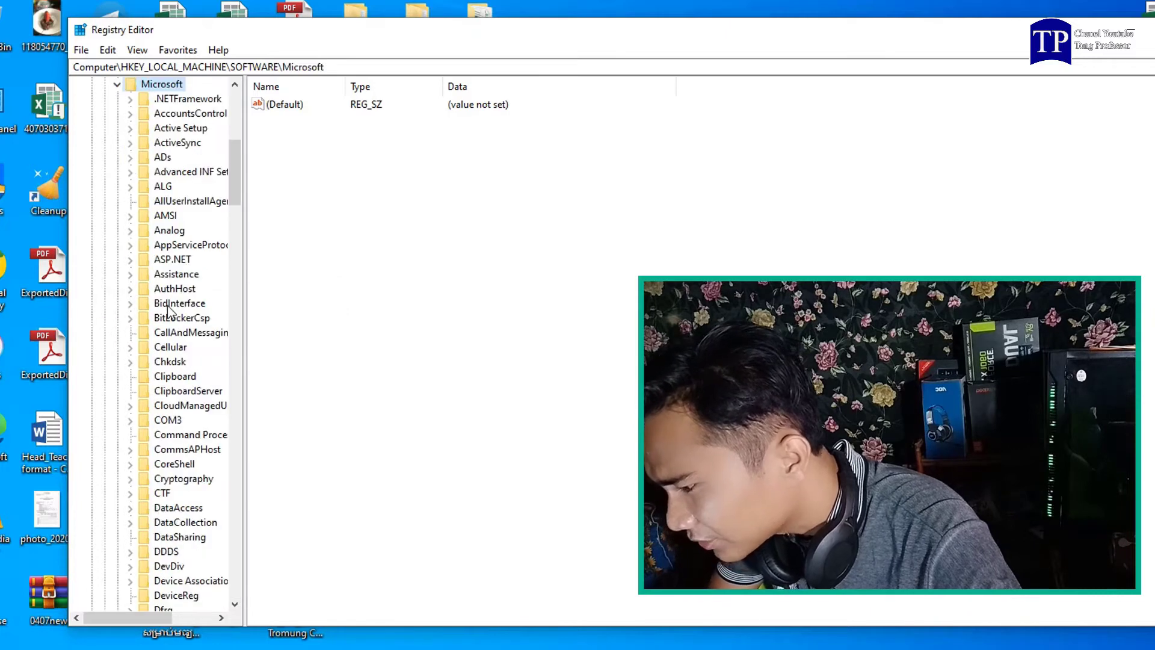
Expand Windows NT under the Microsoft key and open its CurrentVersion subkey.
scroll(239, 195, "down", 2)
left_click_drag(238, 195, 246, 521)
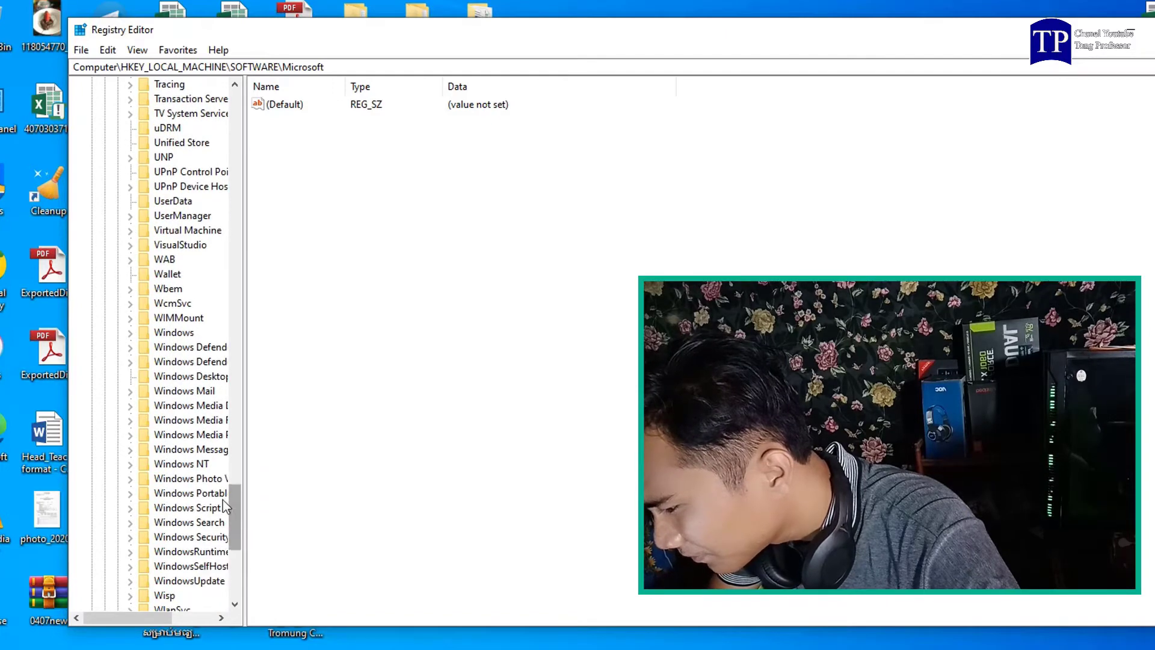
double_click(191, 464)
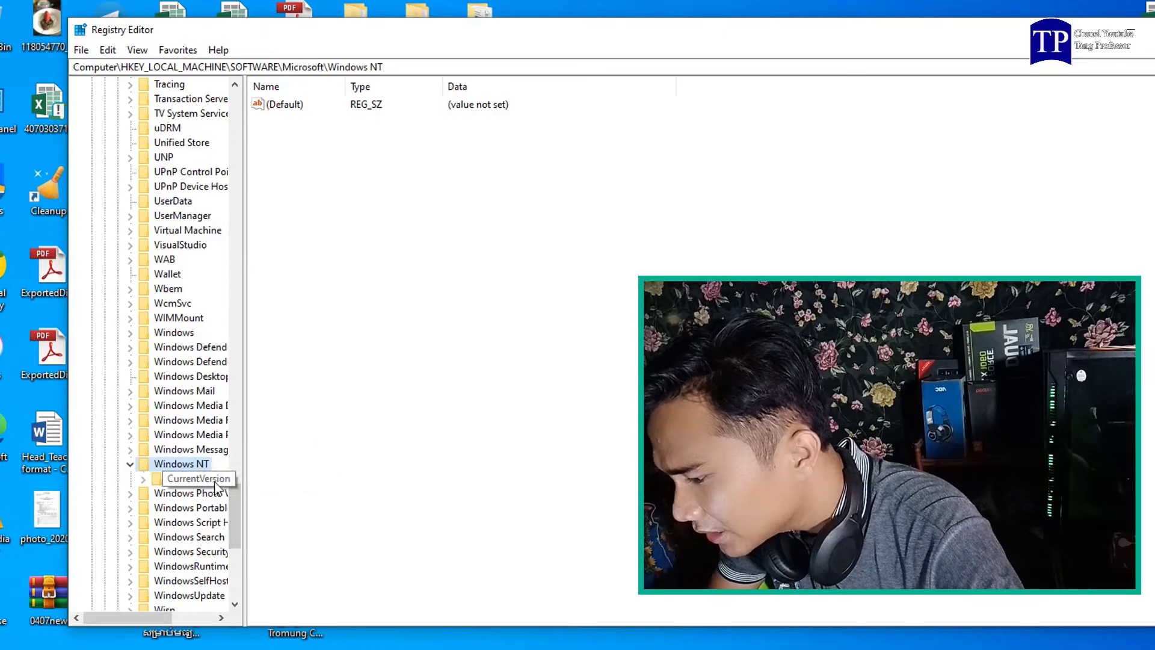
double_click(159, 485)
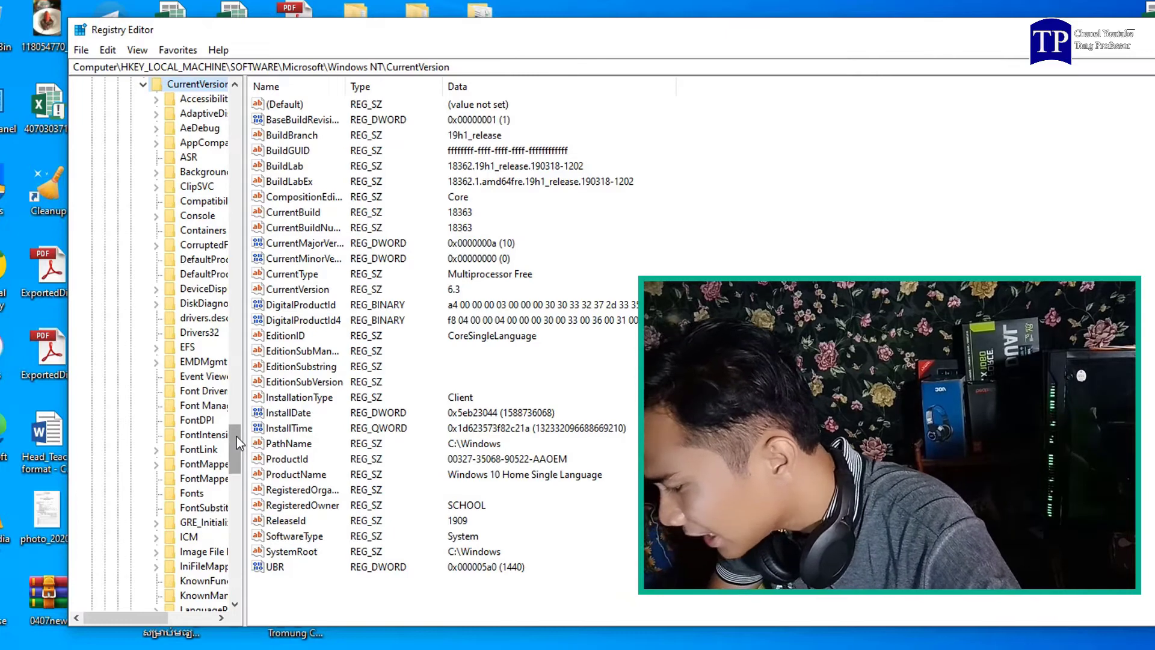
Widen the key tree to show full names and select FontSubstitutes under CurrentVersion.
left_click_drag(237, 436, 236, 438)
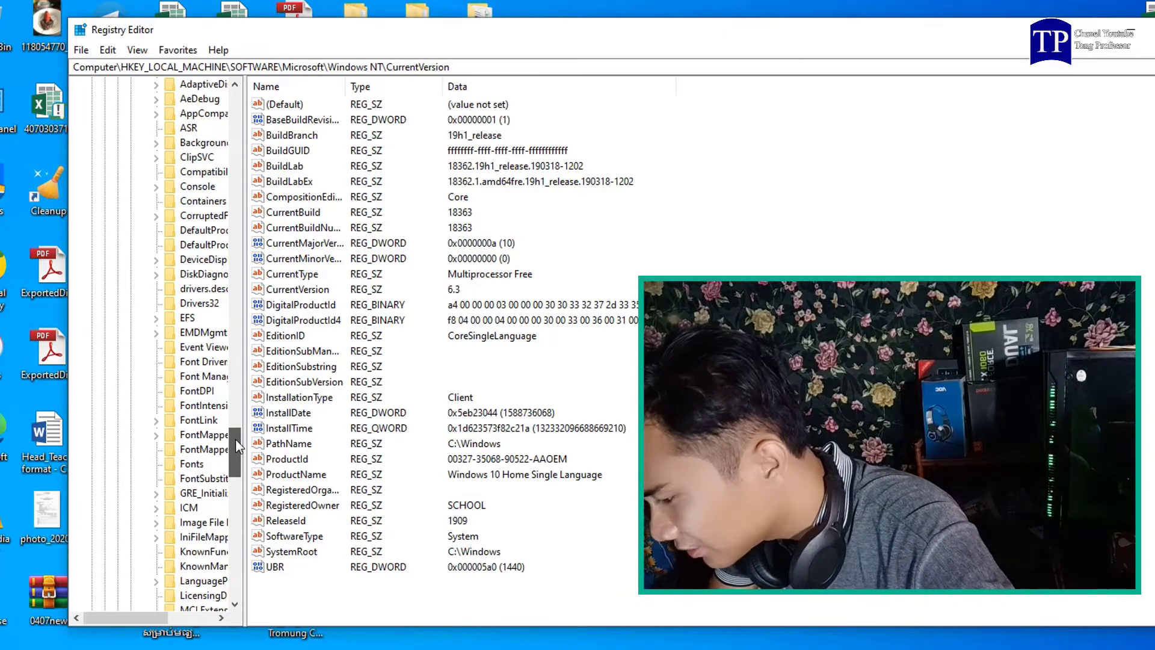
left_click_drag(235, 440, 233, 462)
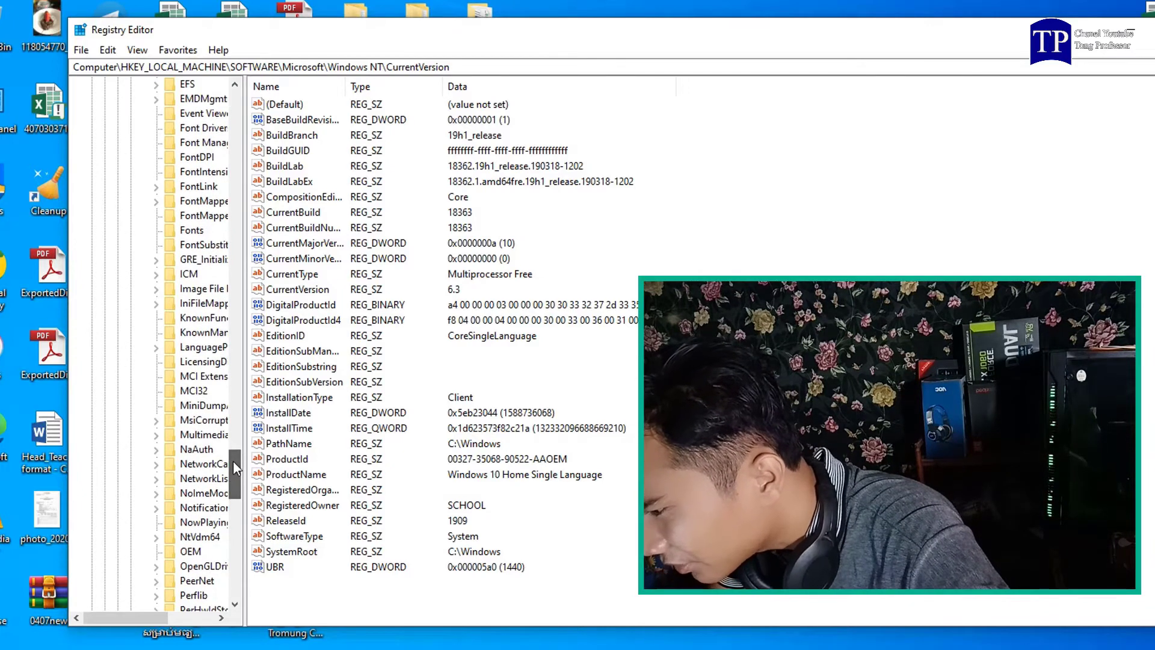
left_click_drag(245, 336, 304, 332)
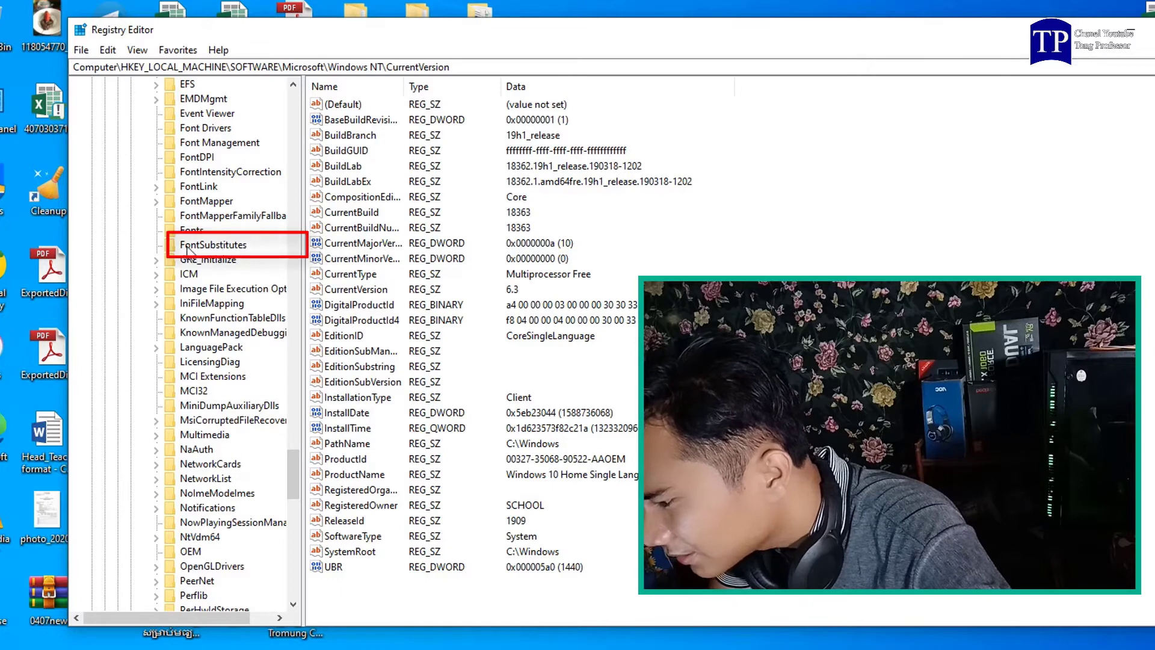
left_click(209, 246)
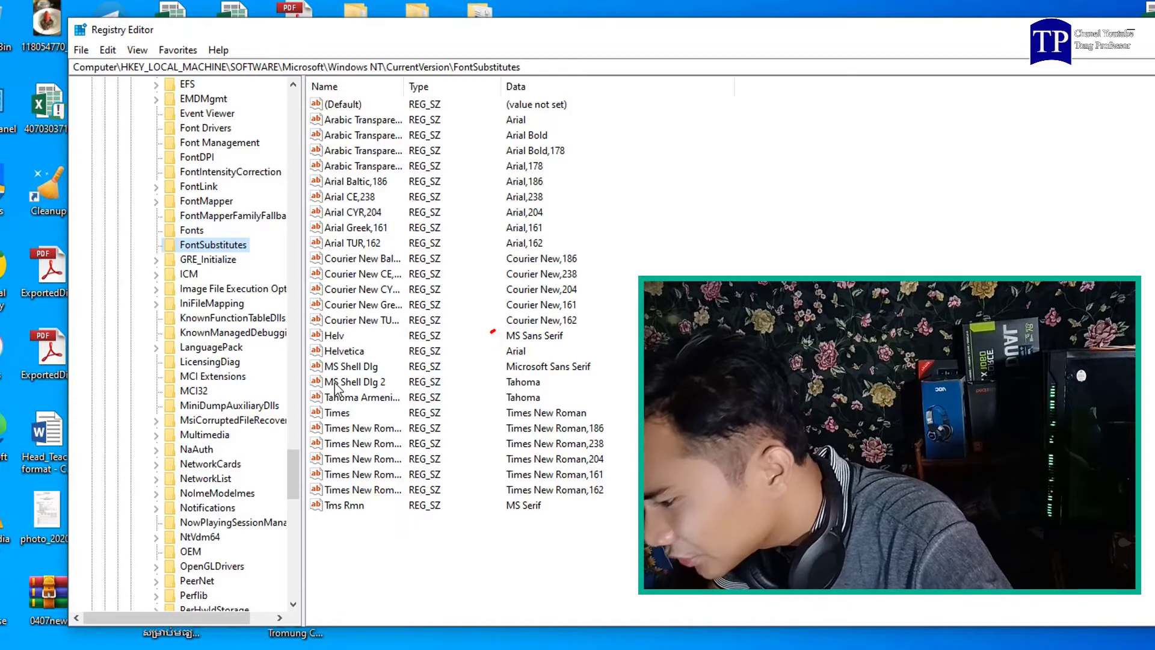
Open the MS Shell Dlg 2 string value for editing and move its dialog aside.
double_click(365, 385)
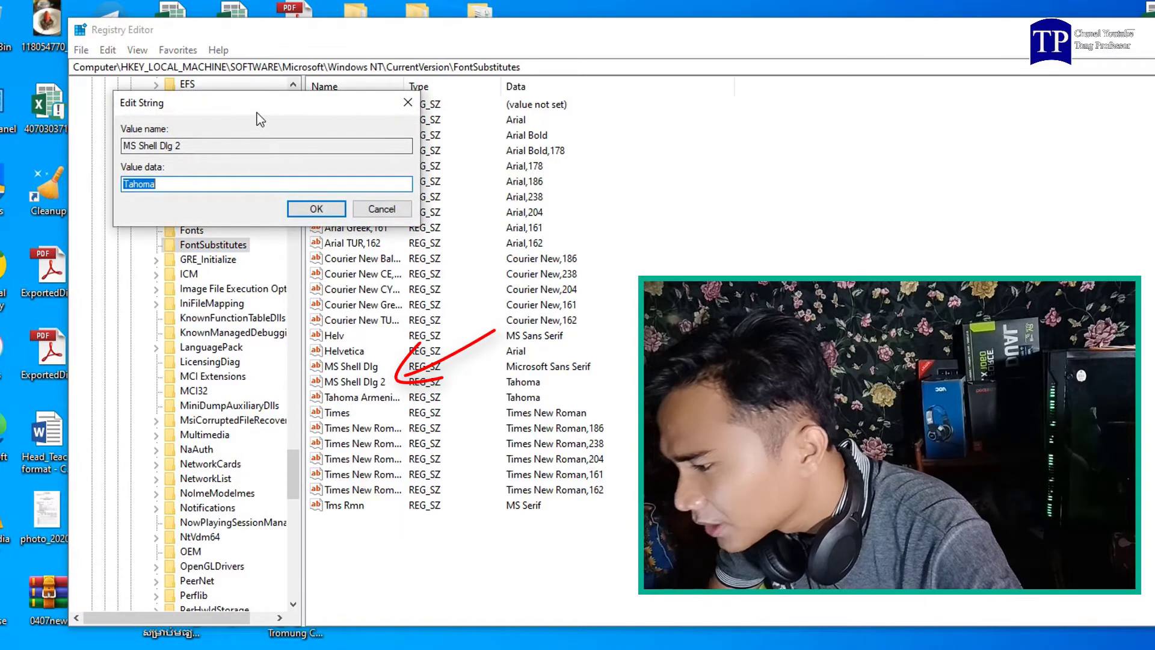
left_click_drag(260, 119, 673, 119)
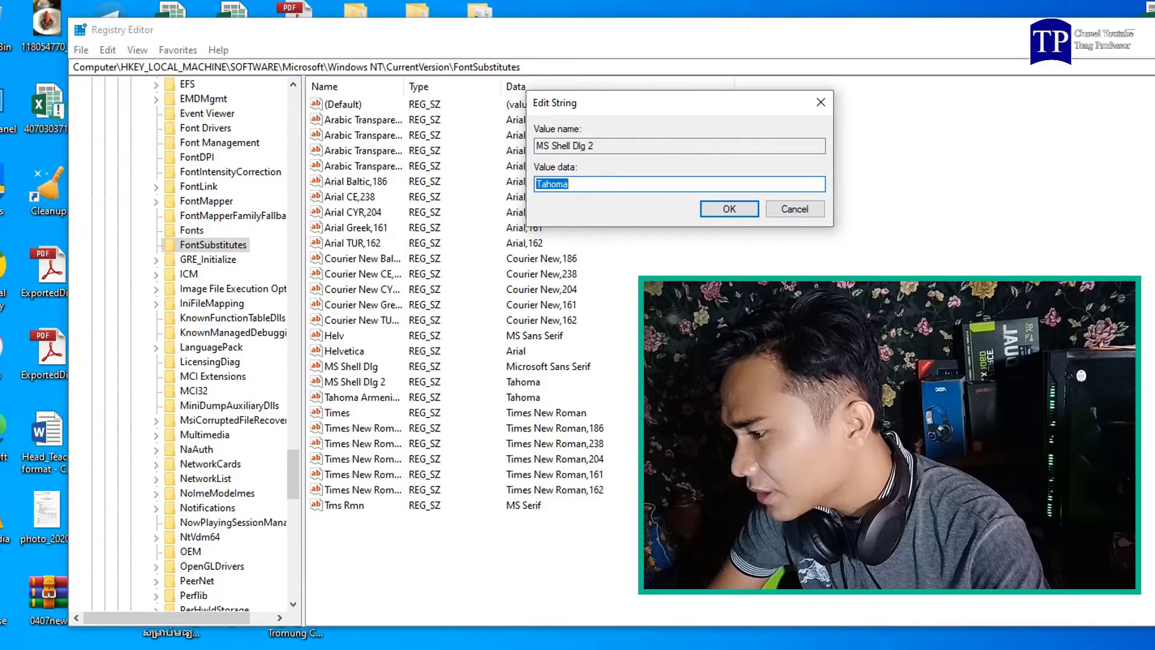
Open Word 2016 and create a blank document.
key("super")
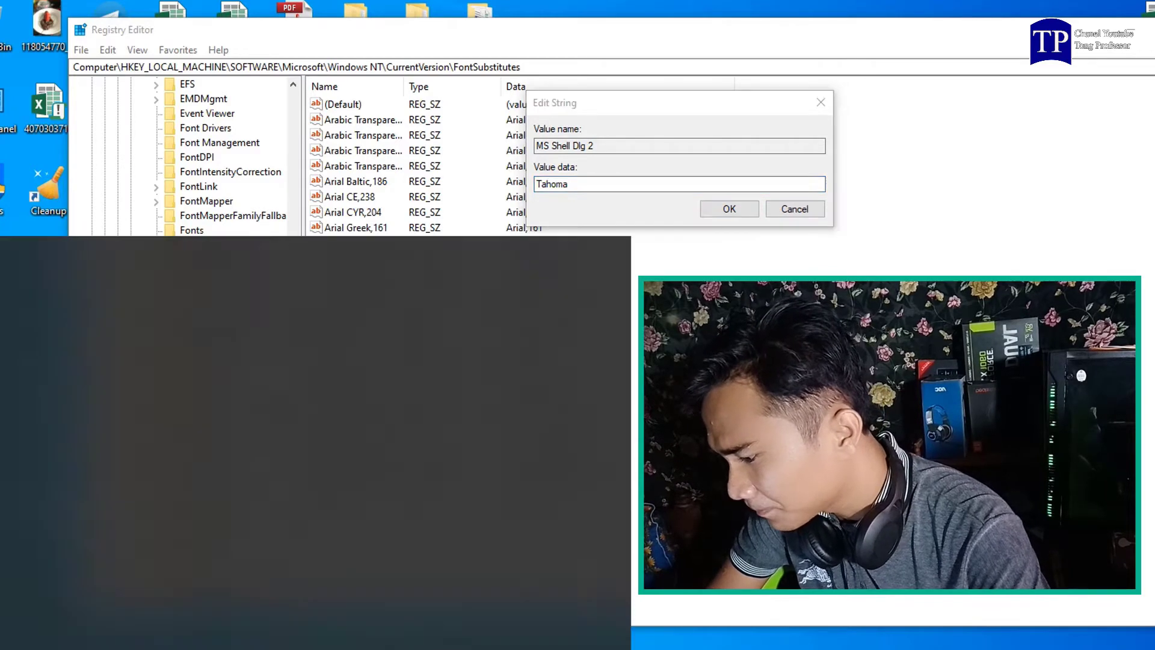
type("w")
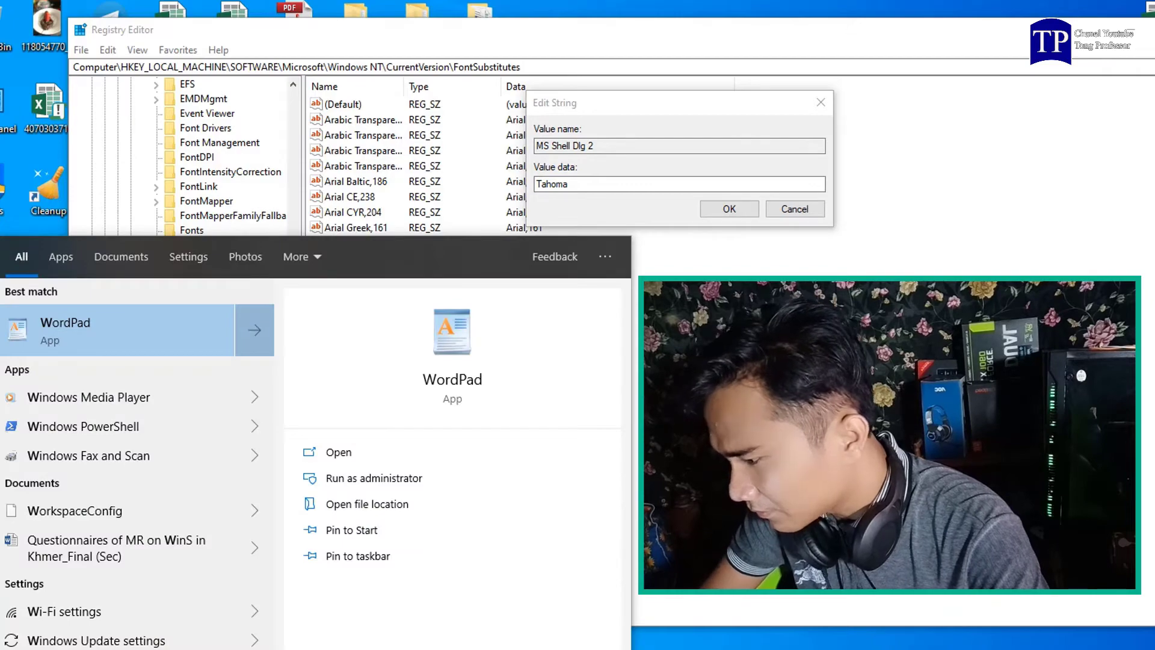
type("o")
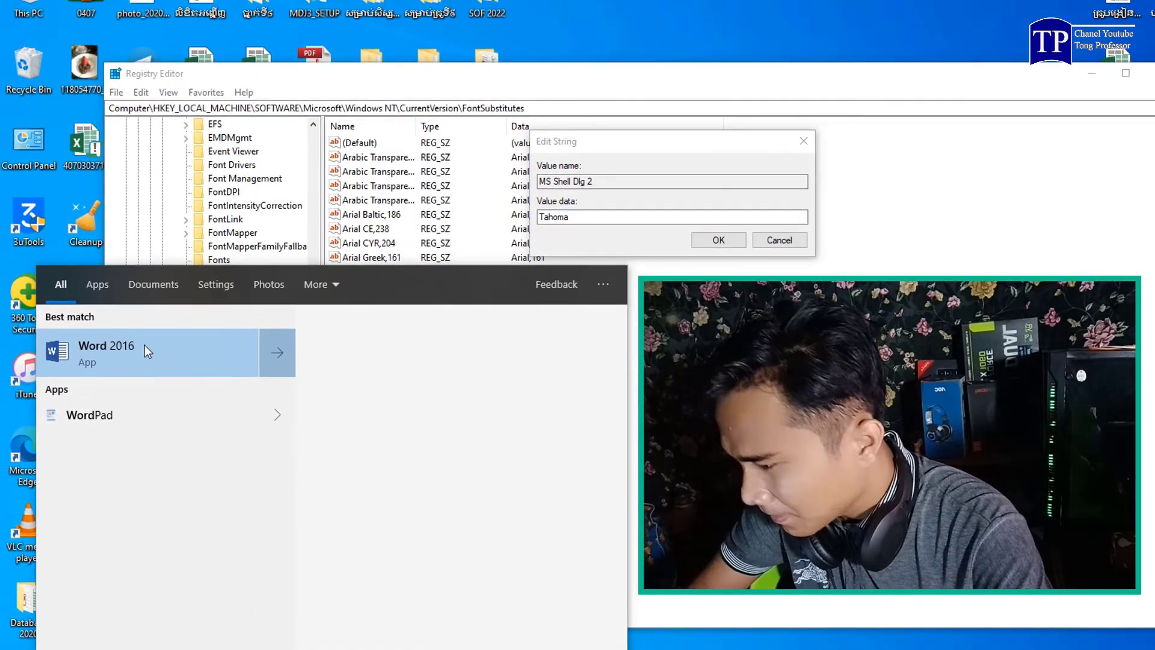
left_click(111, 322)
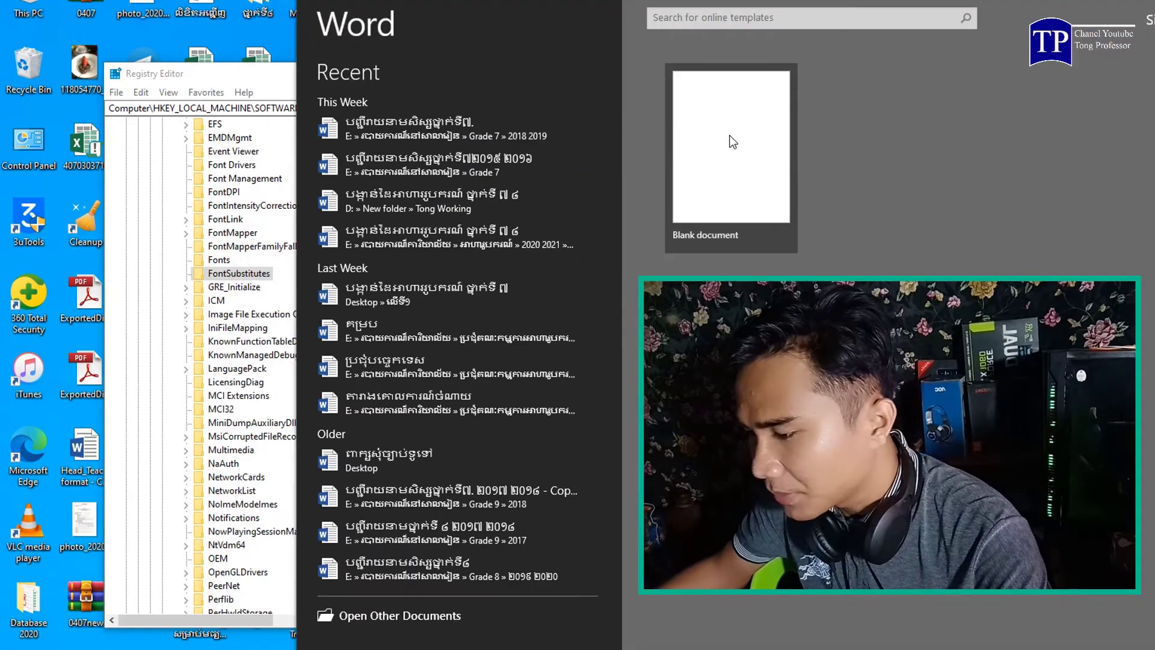
left_click(733, 142)
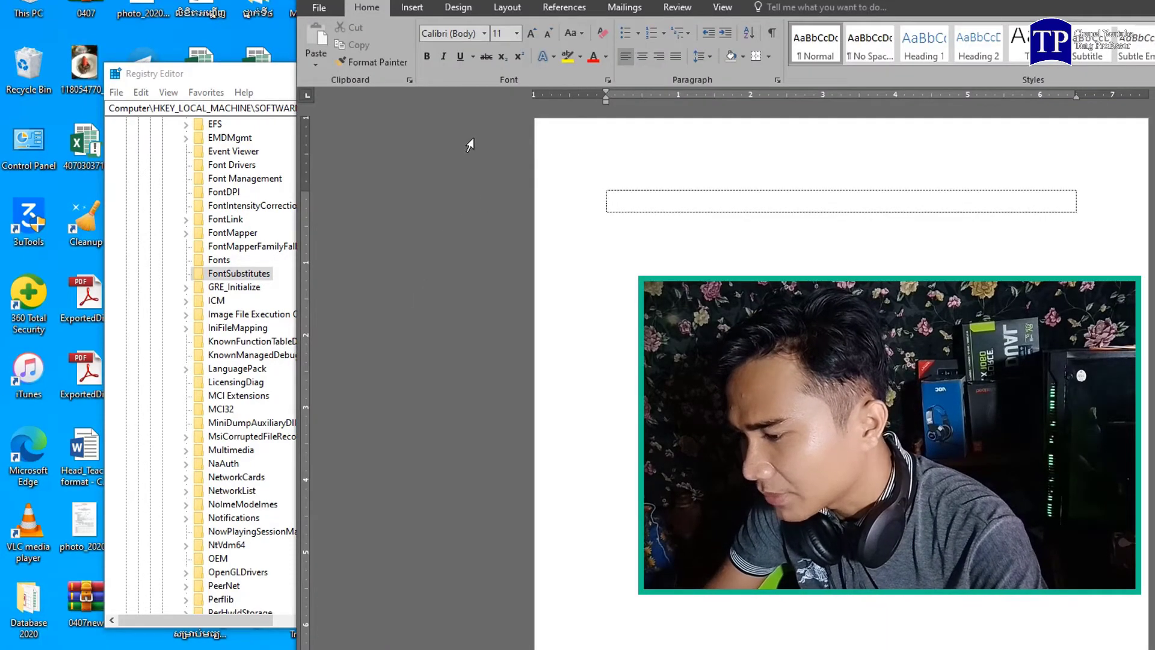
Browse the Khmer fonts in the font list and set the blank document's font to Khmer OS Siemreap.
left_click(482, 33)
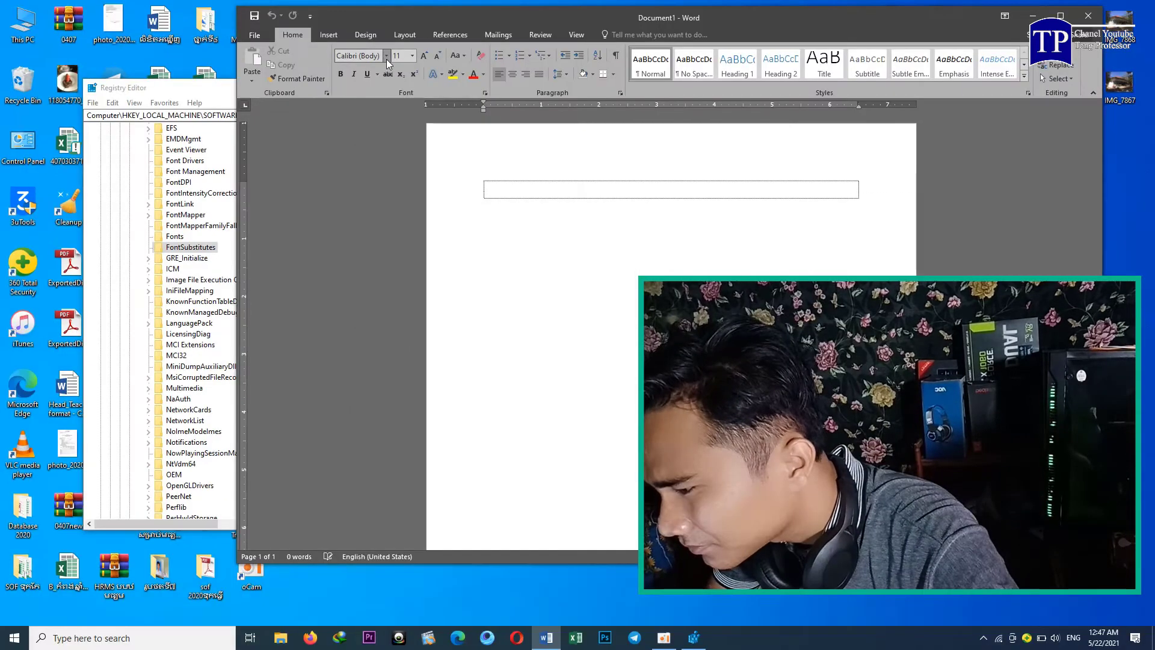
left_click(484, 37)
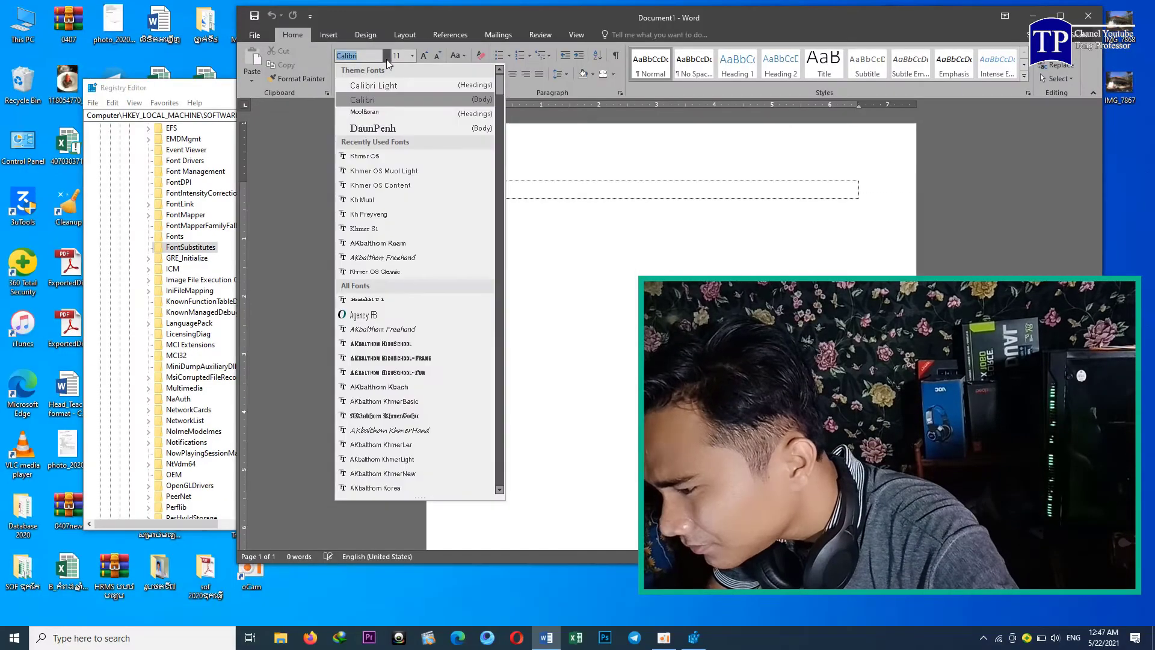
left_click(484, 37)
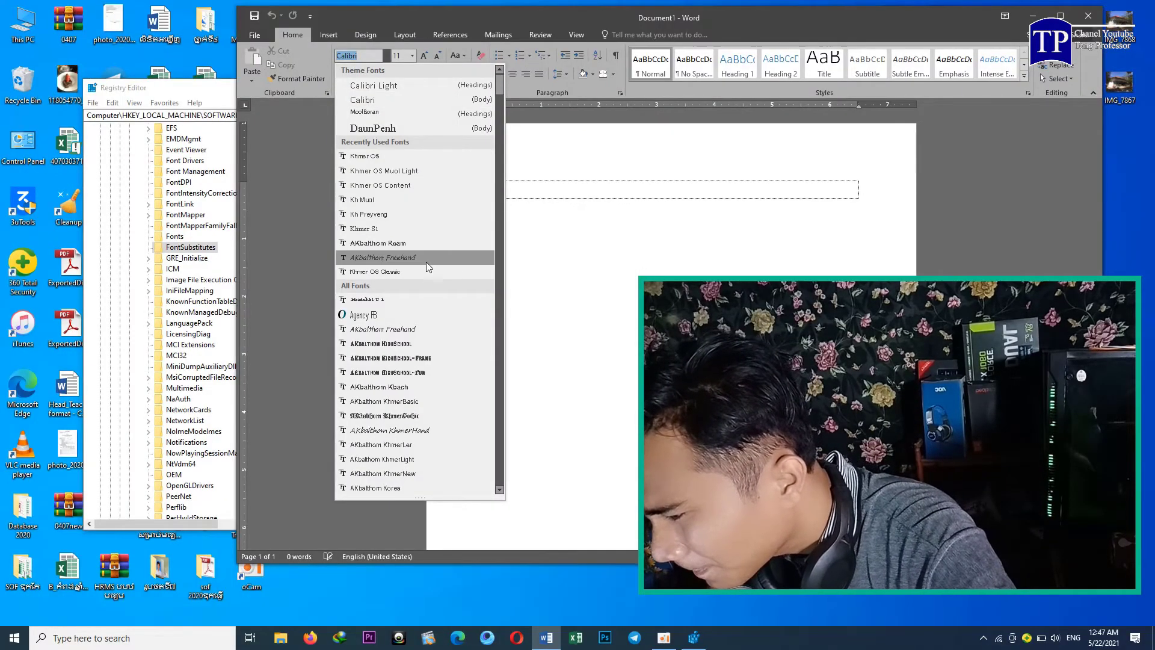
scroll(426, 264, "down", 2)
scroll(426, 266, "down", 6)
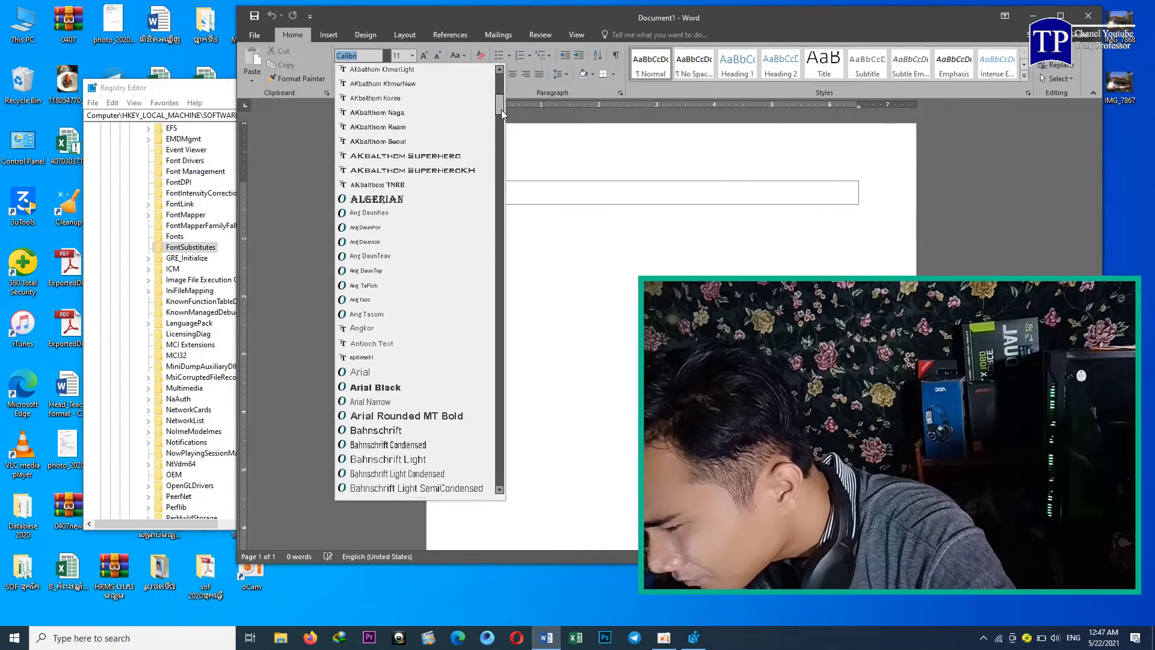
left_click_drag(501, 109, 441, 326)
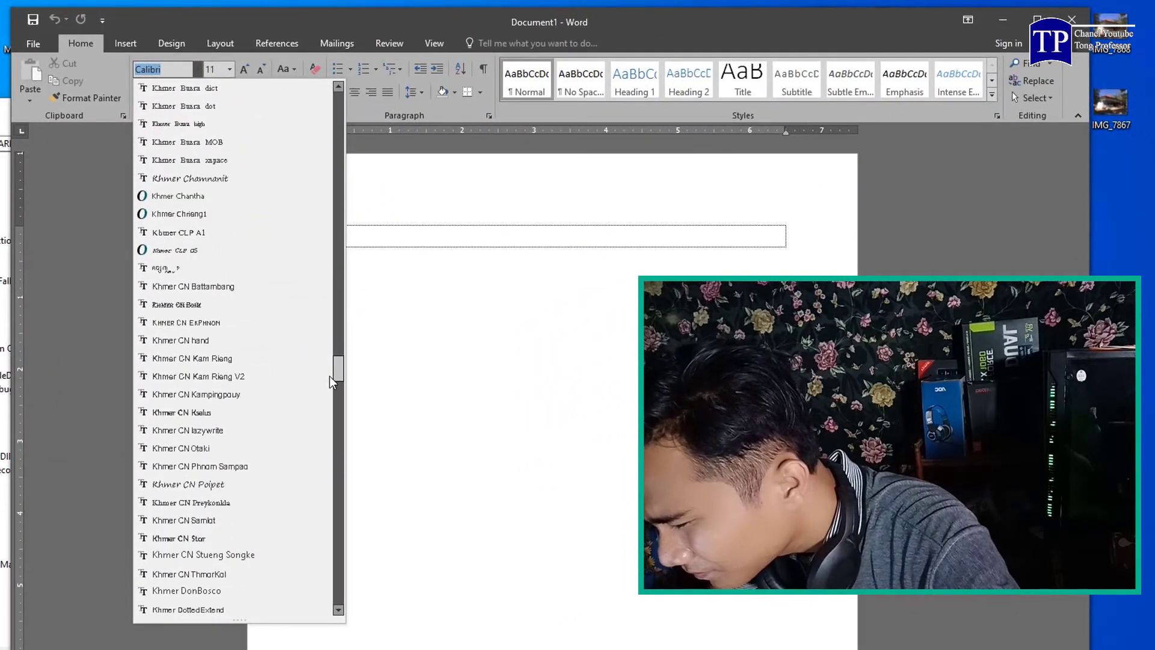
left_click_drag(330, 377, 324, 439)
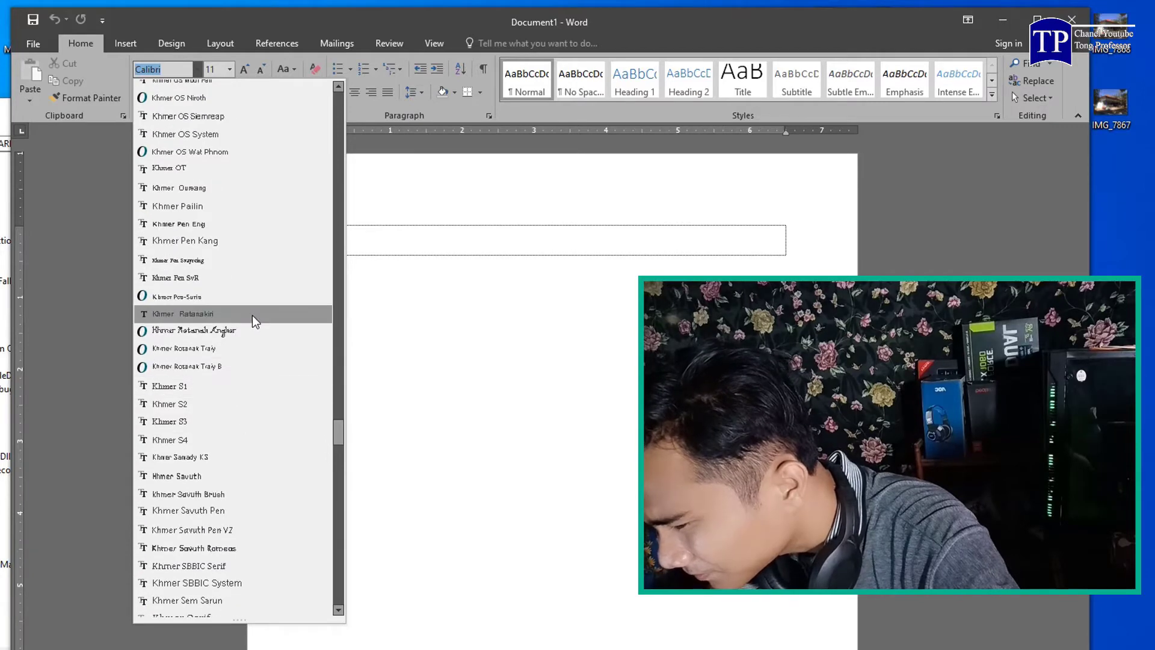
scroll(252, 314, "up", 2)
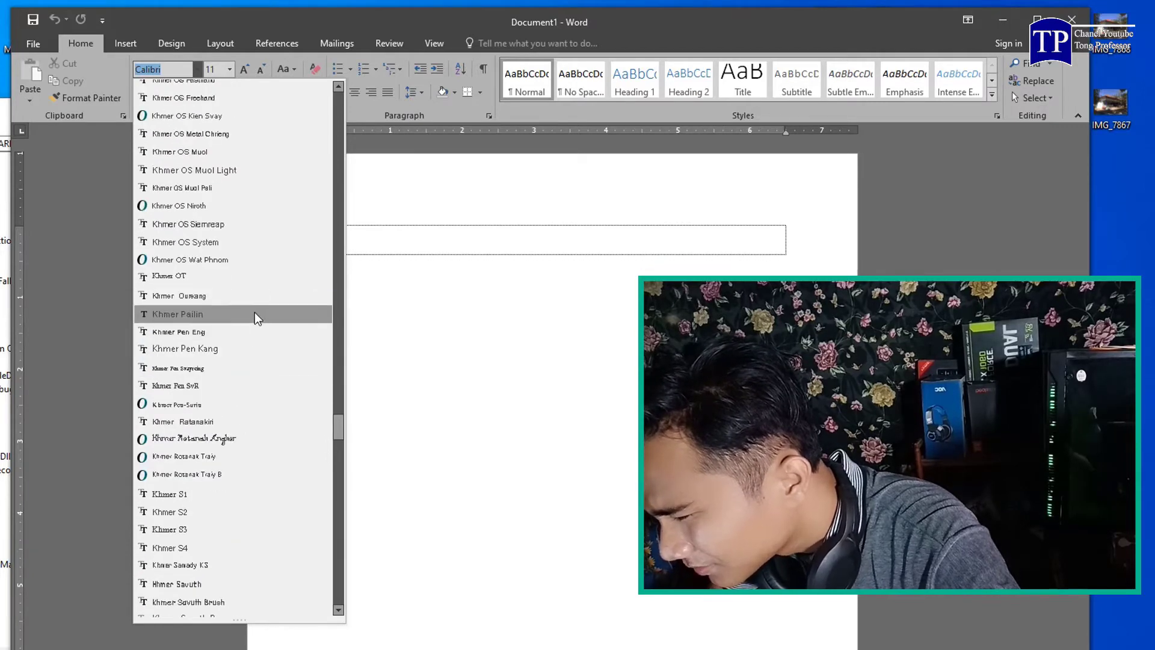
scroll(244, 167, "up", 1)
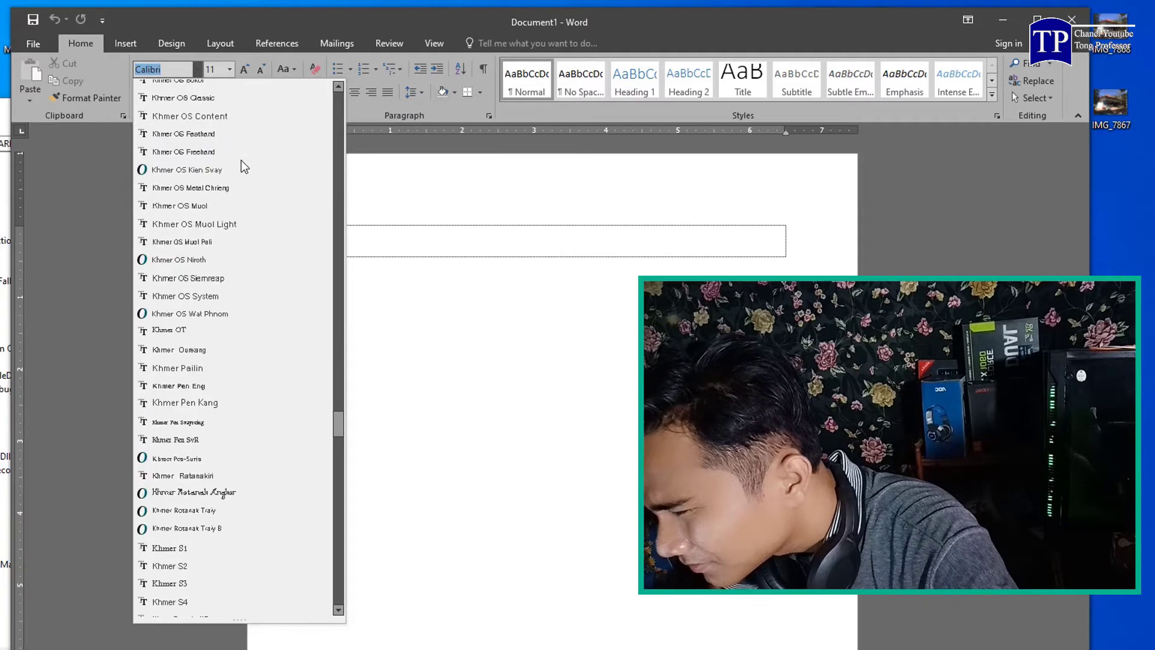
scroll(242, 161, "up", 1)
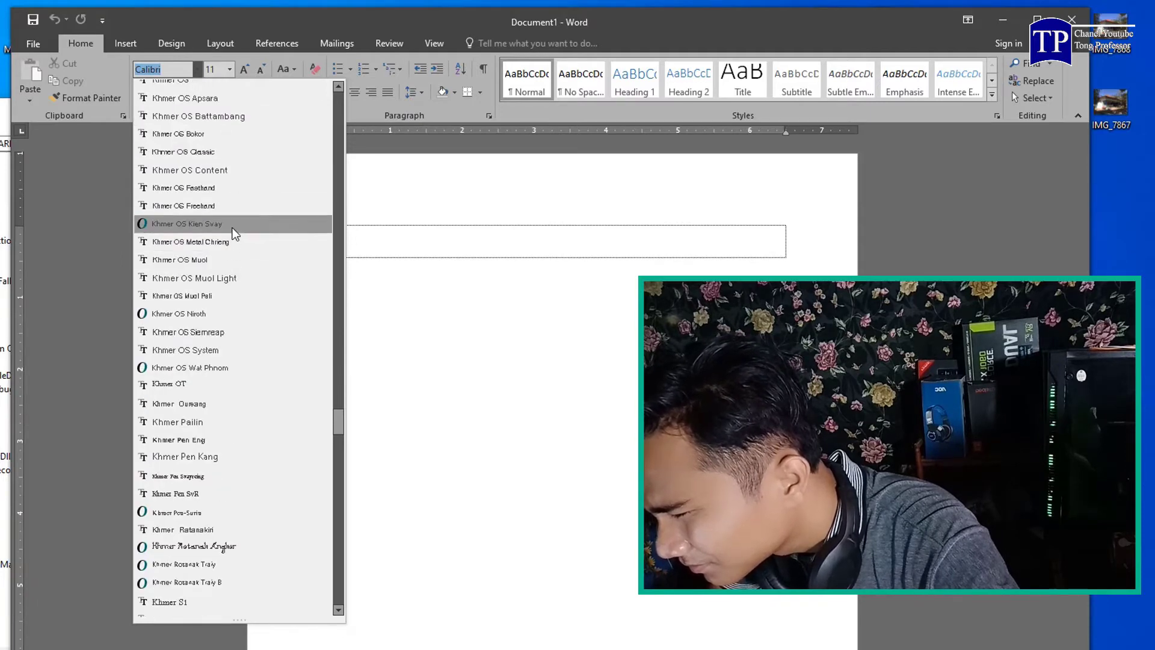
left_click(221, 331)
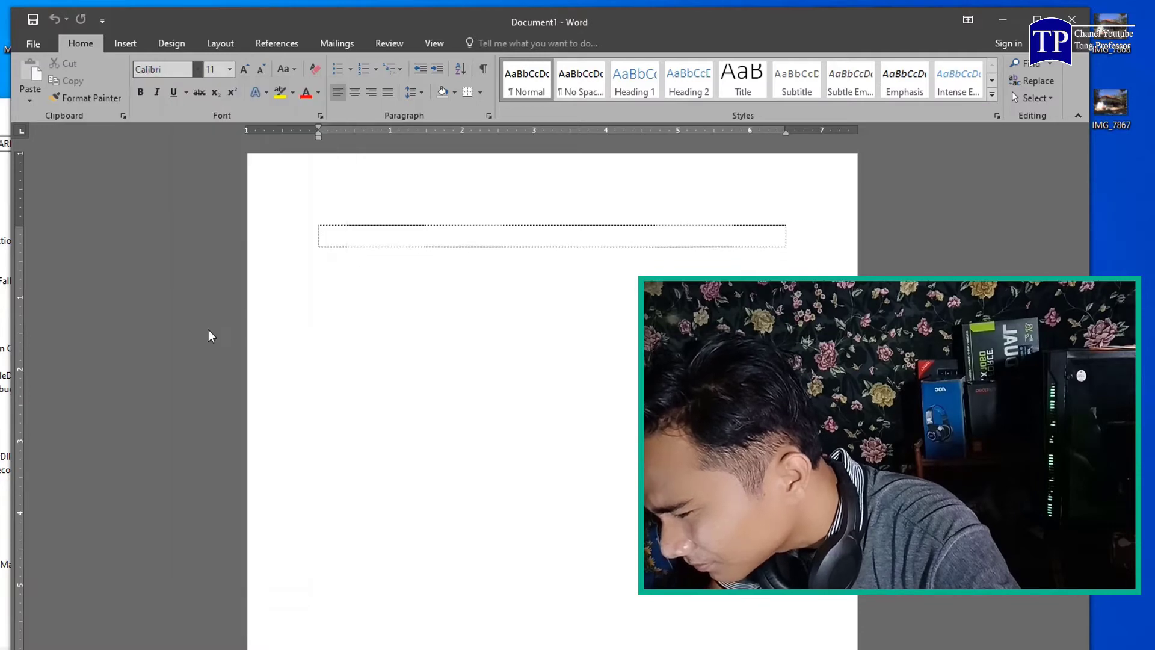
Copy the selected font's full name, Khmer OS Siemreap, to the clipboard.
left_click(182, 69)
key("ctrl+c")
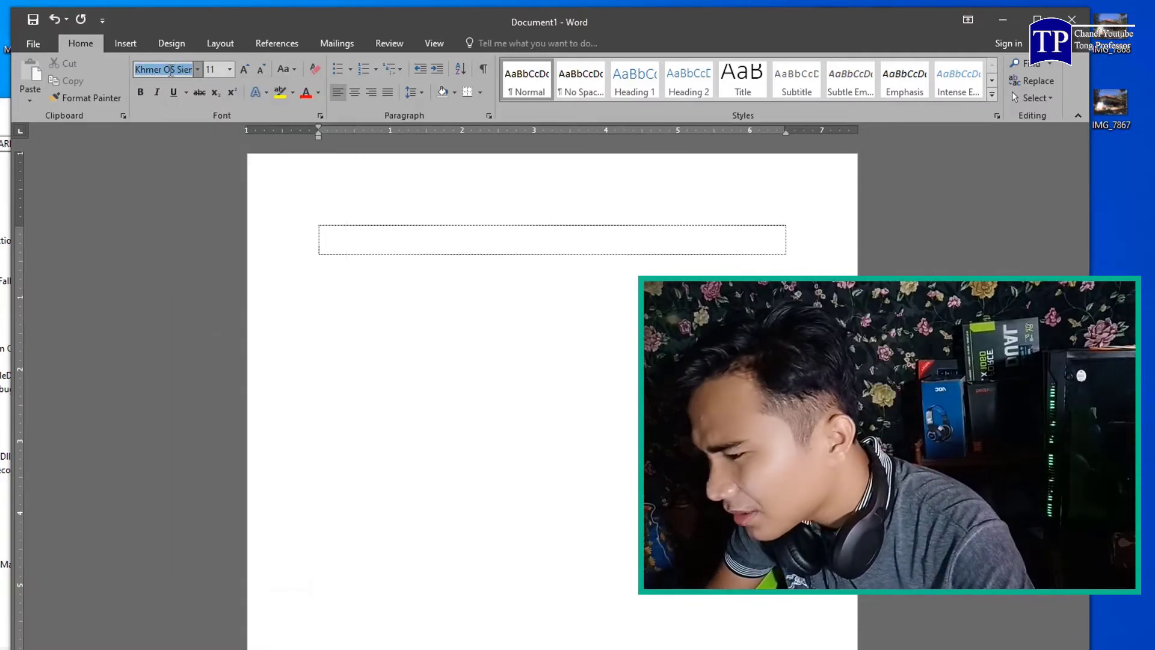
right_click(171, 70)
left_click(202, 96)
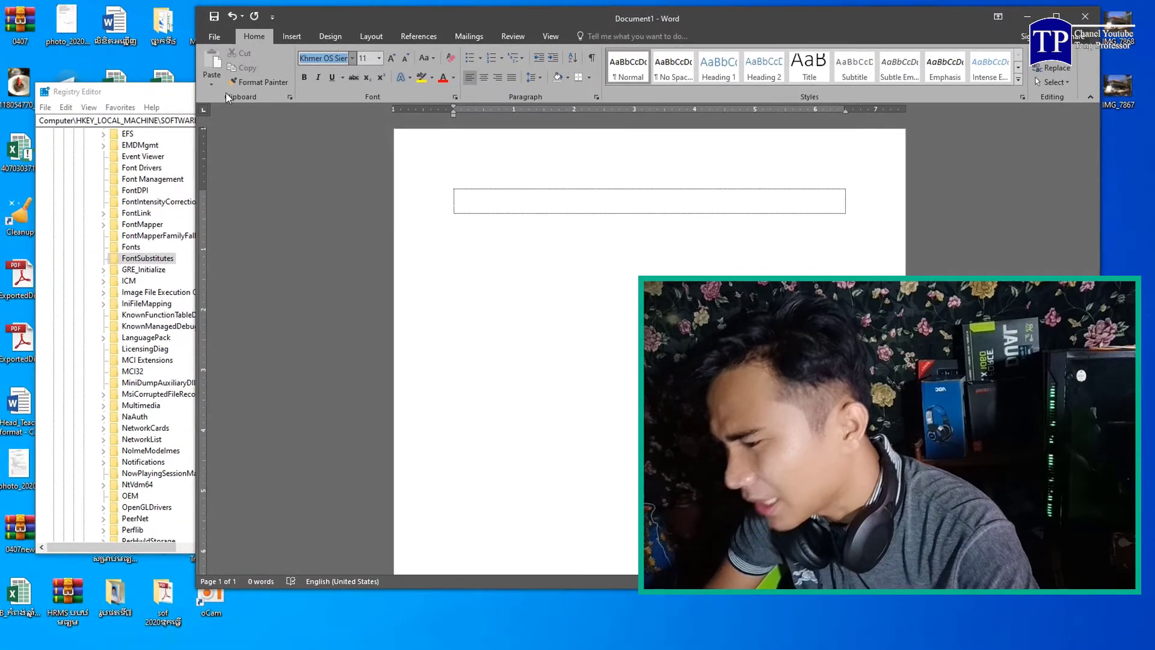
Switch back to the Registry Editor and replace the MS Shell Dlg 2 value data with the copied name Khmer OS Siemreap.
key("alt+Tab")
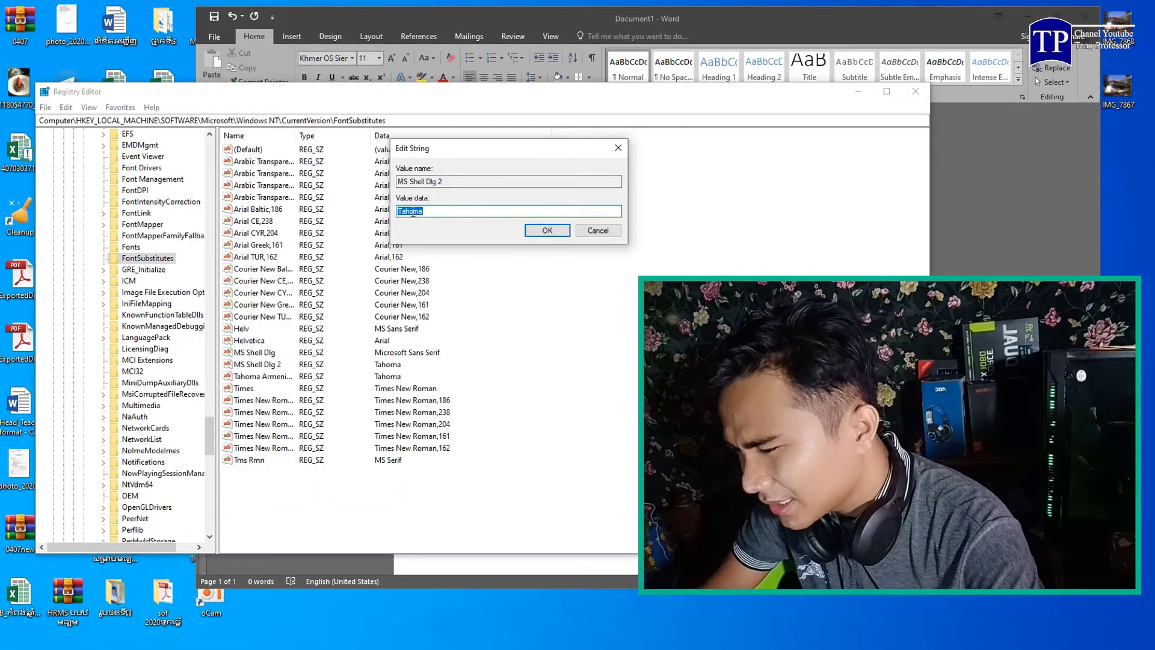
right_click(412, 212)
left_click(461, 265)
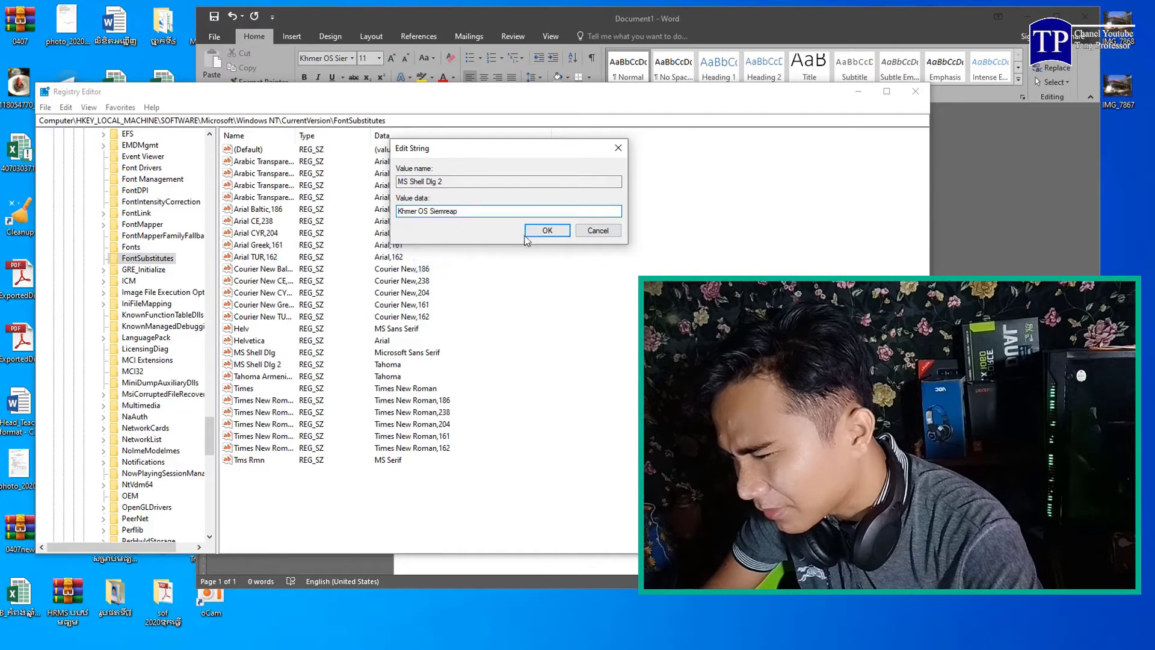
left_click(528, 235)
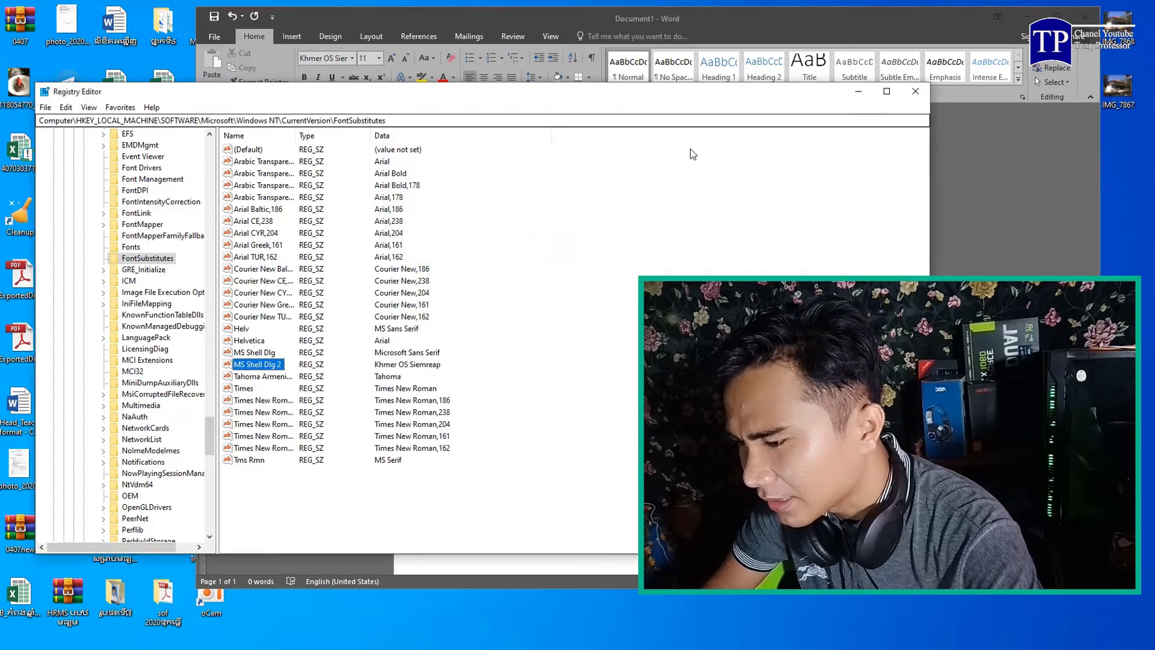
Close the Registry Editor and Word, discarding the blank document.
left_click(916, 91)
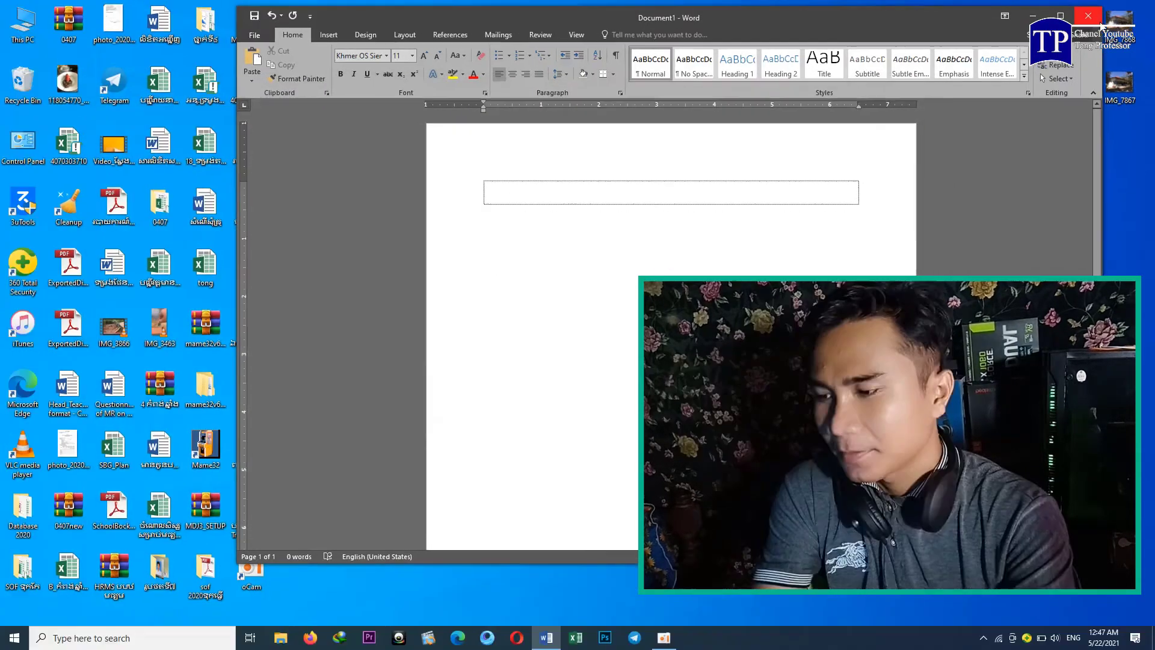
left_click(1088, 15)
left_click(596, 342)
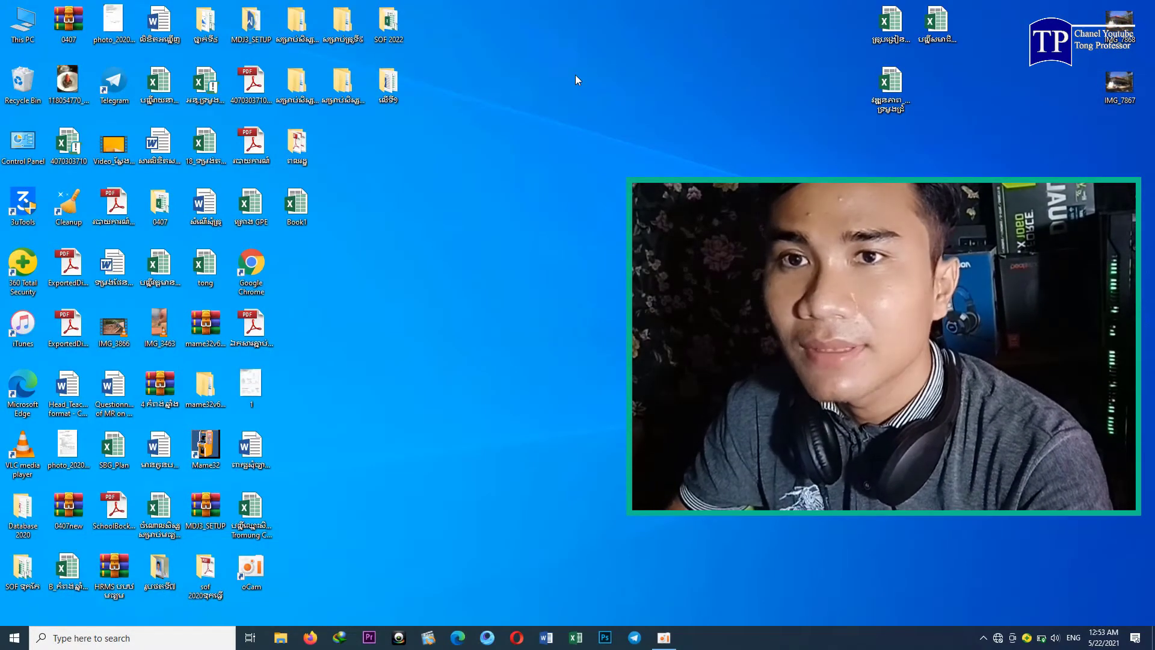
Check the network connection options, dismiss them and refresh the desktop.
left_click(999, 638)
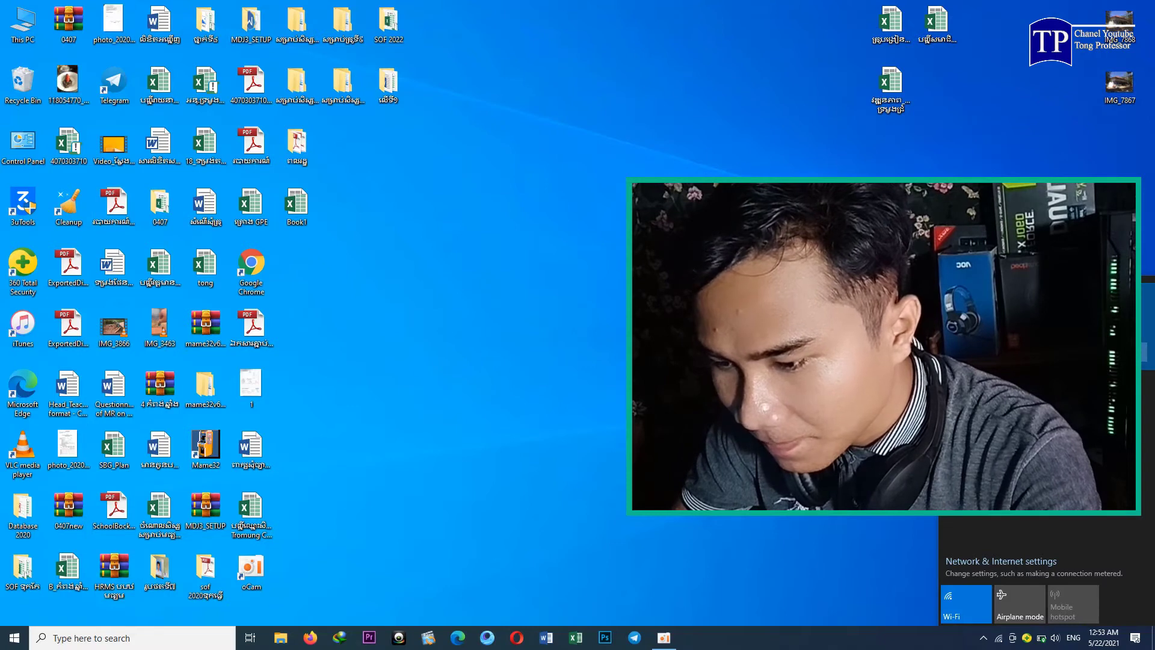
left_click(626, 172)
right_click(614, 107)
left_click(645, 141)
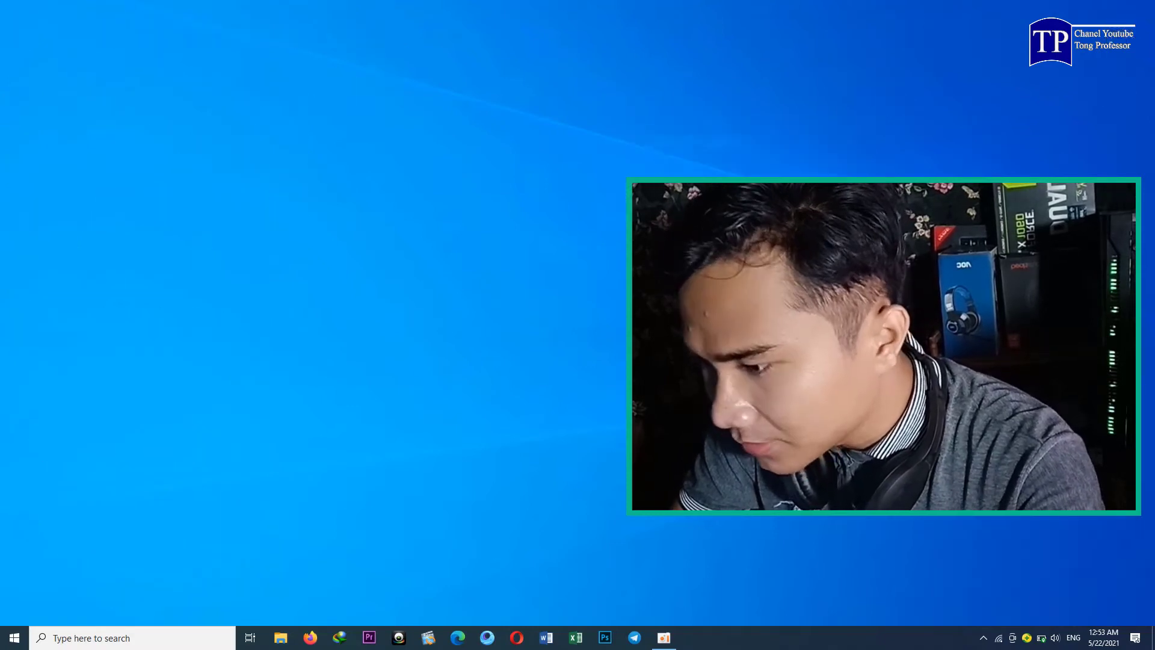
Open Telegram and look through several group chats to examine how the Khmer text is displayed.
left_click(635, 637)
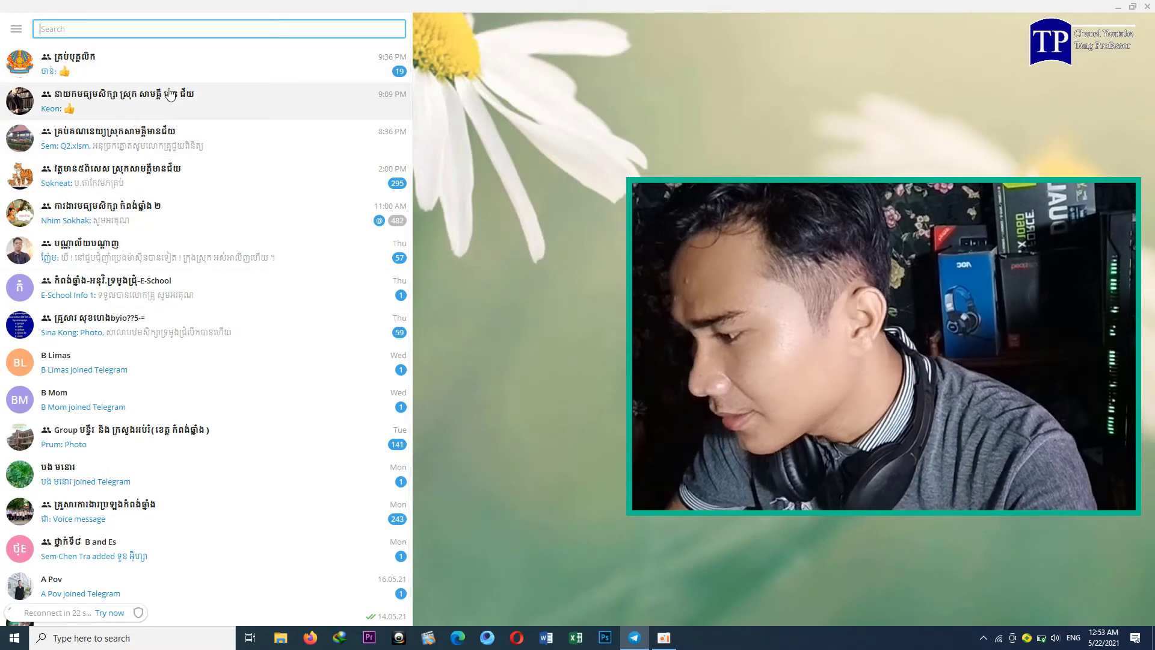
left_click(99, 143)
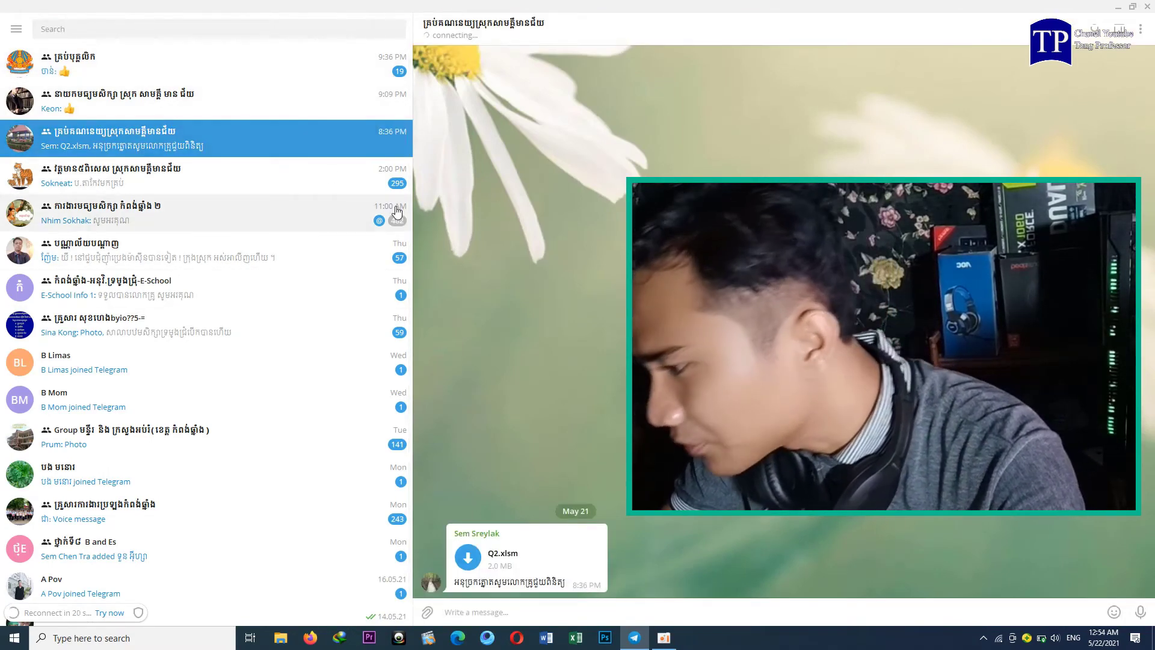
left_click(112, 172)
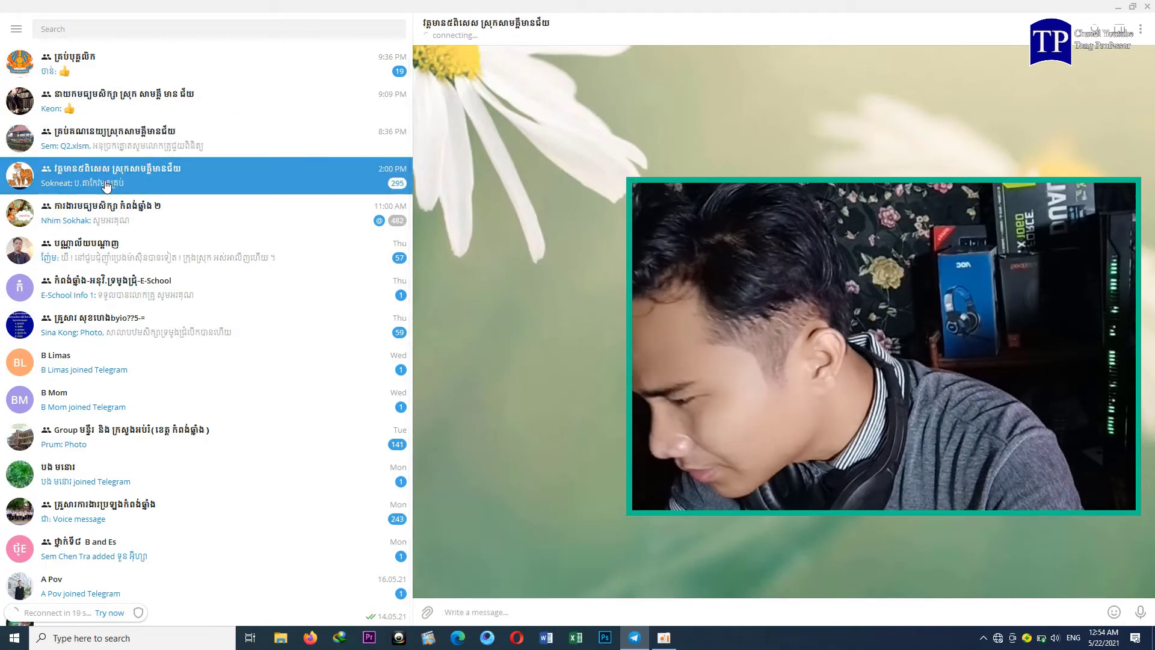
left_click(123, 103)
scroll(542, 319, "up", 3)
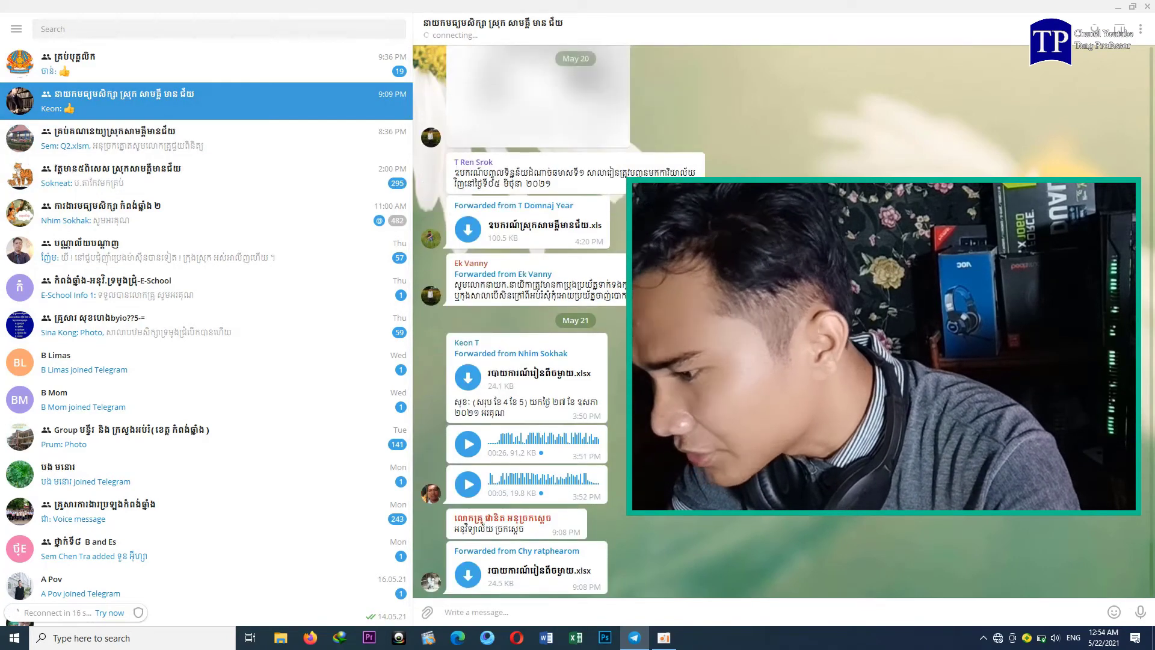